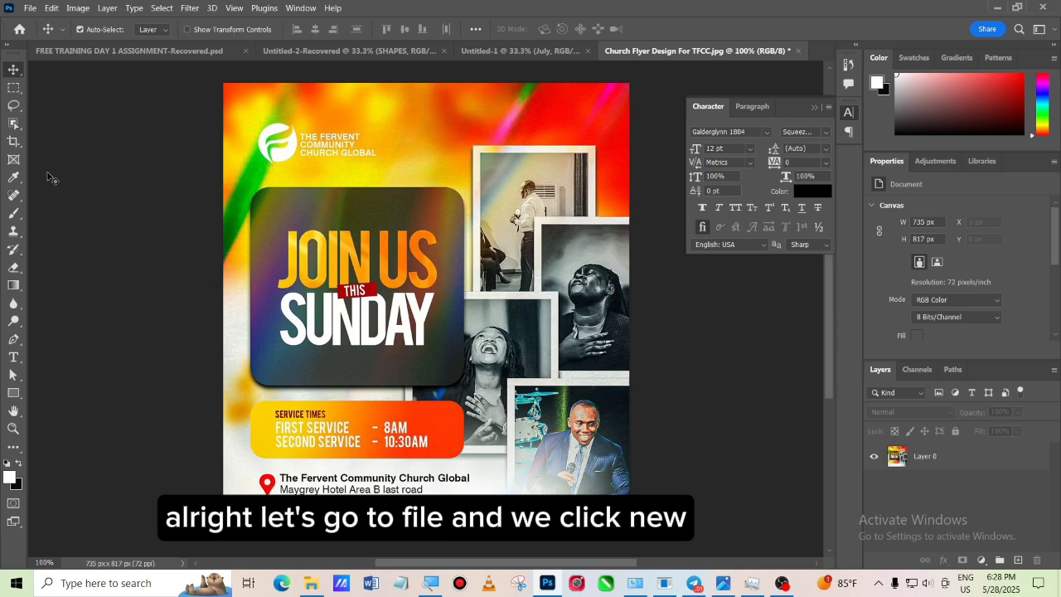
# - Start a new document with a width of 10.208 inches and a height of 11.347 inches
pyautogui.click(29, 8)
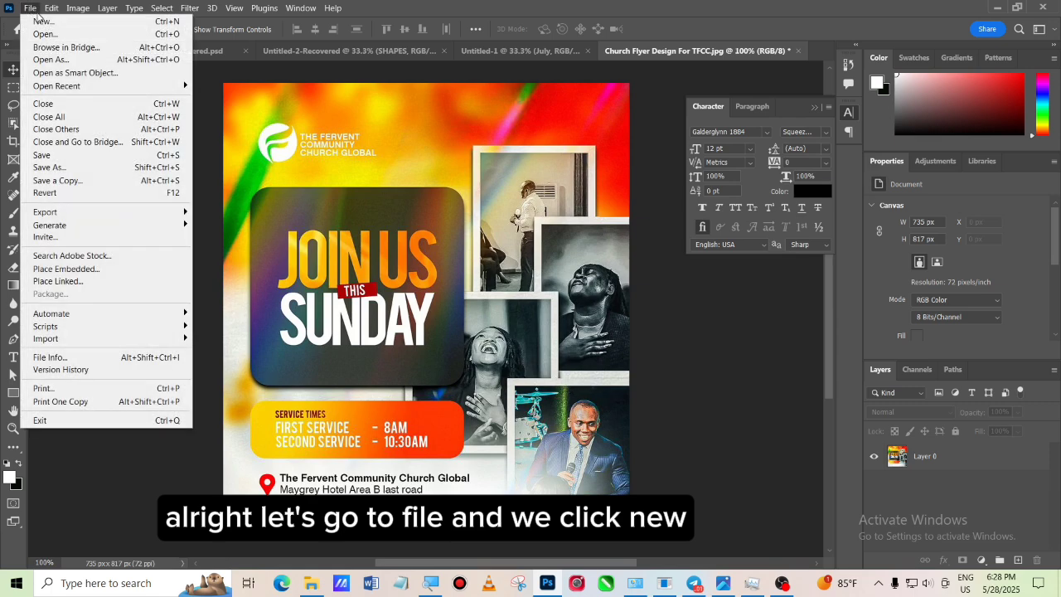
pyautogui.click(43, 22)
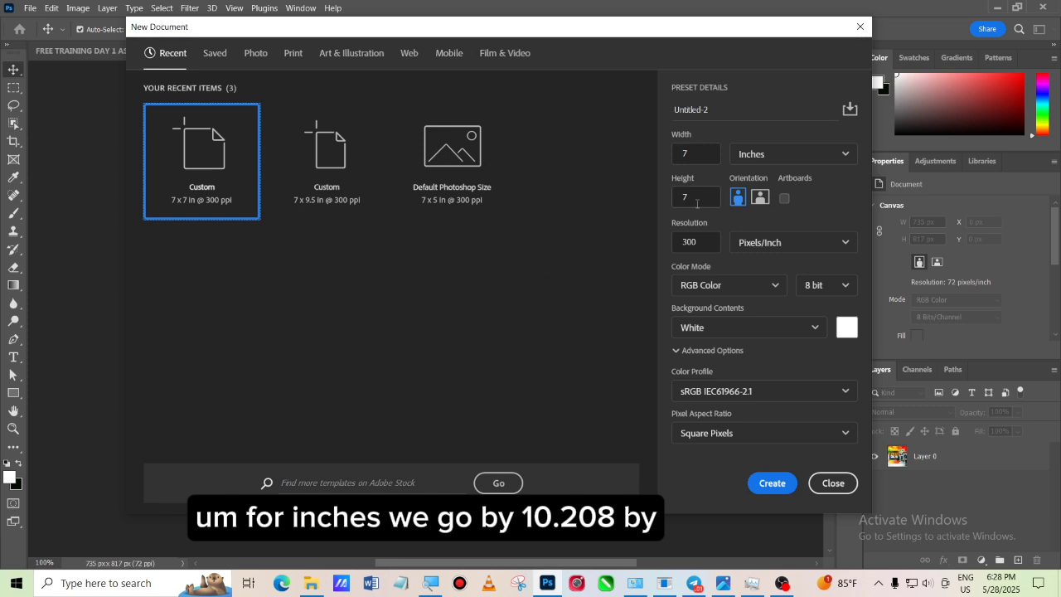
pyautogui.click(698, 156)
pyautogui.press('BackSpace')
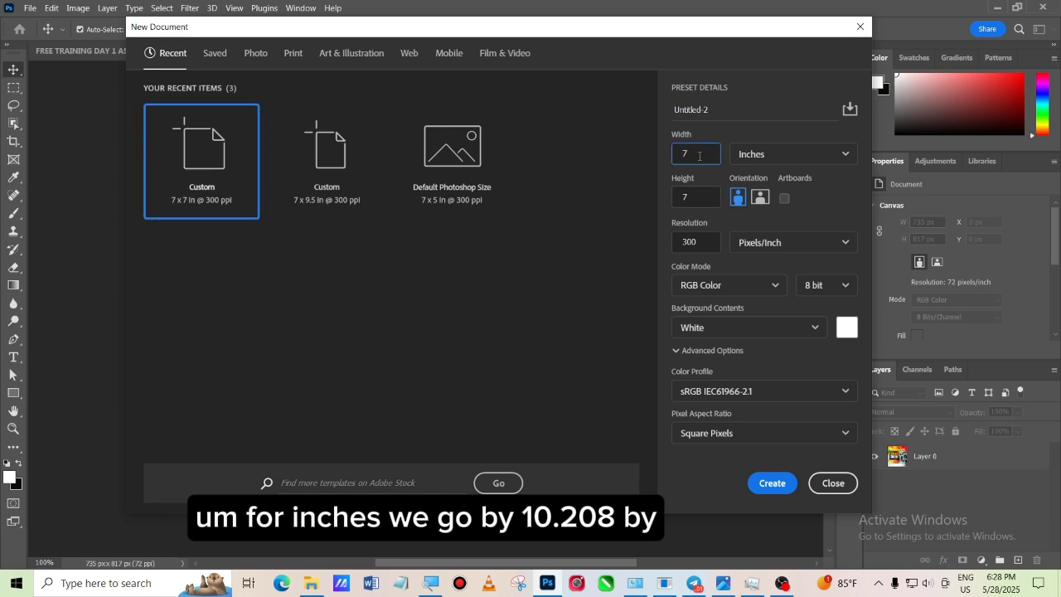
pyautogui.write('10')
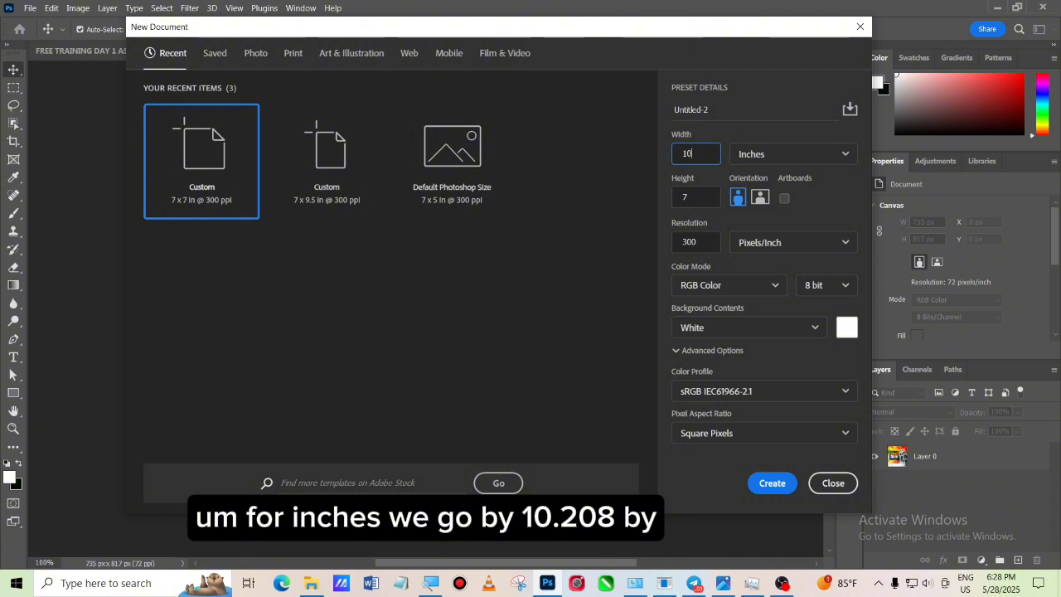
pyautogui.write('.208')
pyautogui.click(694, 198)
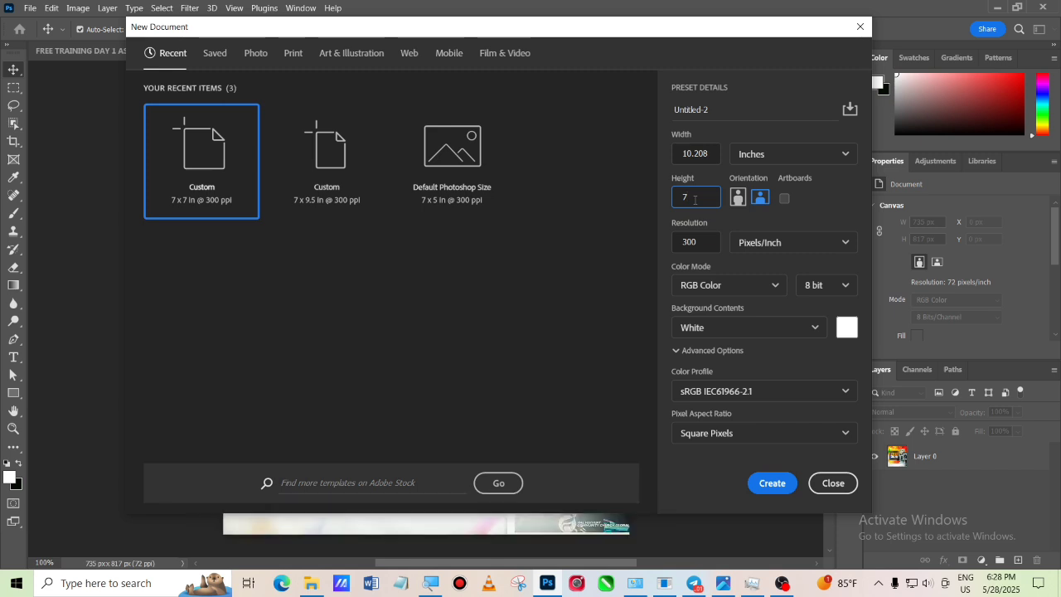
pyautogui.press('BackSpace')
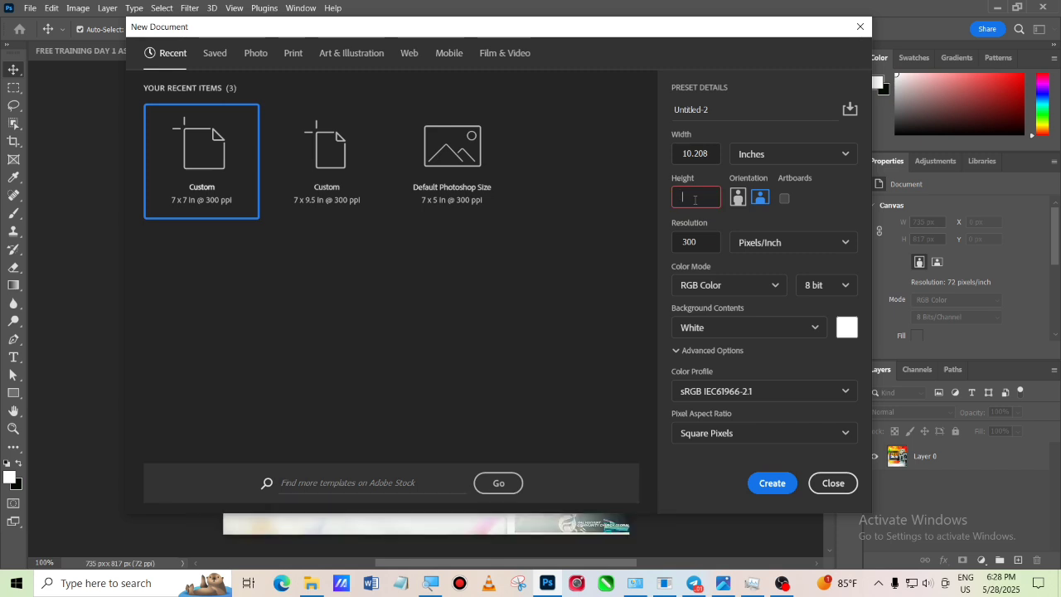
pyautogui.write('11.')
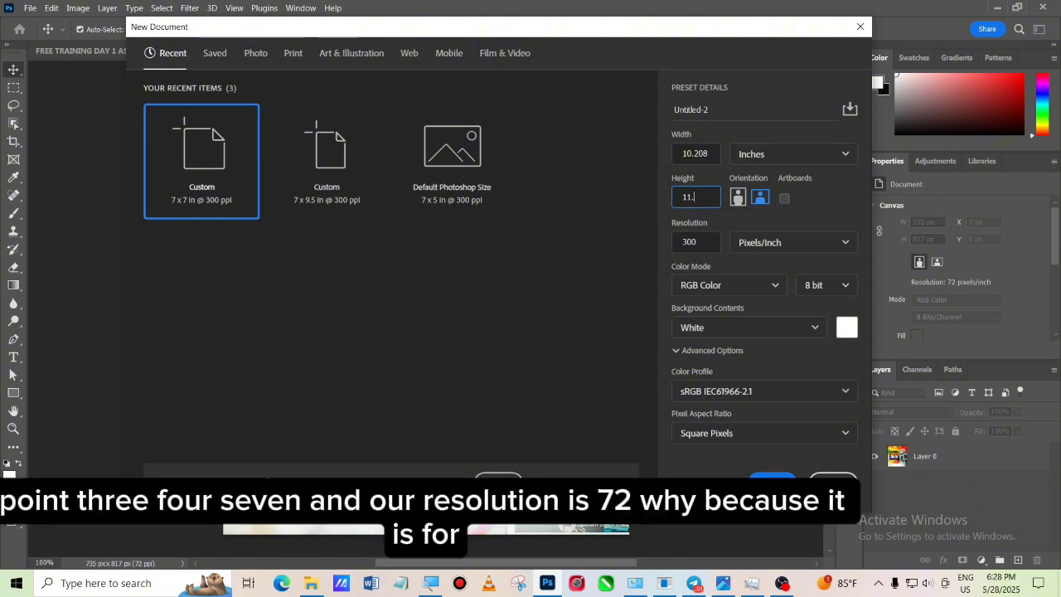
pyautogui.write('347')
# - Set the new document's resolution to 72 pixels per inch and create it
pyautogui.click(704, 242)
pyautogui.press('BackSpace')
pyautogui.press('BackSpace')
pyautogui.press('BackSpace')
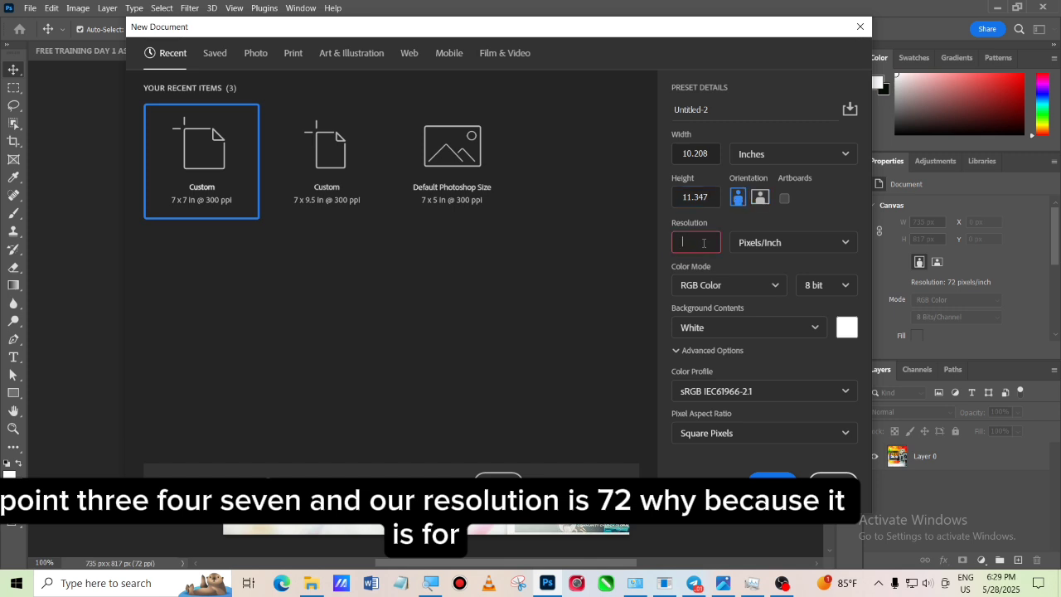
pyautogui.write('72')
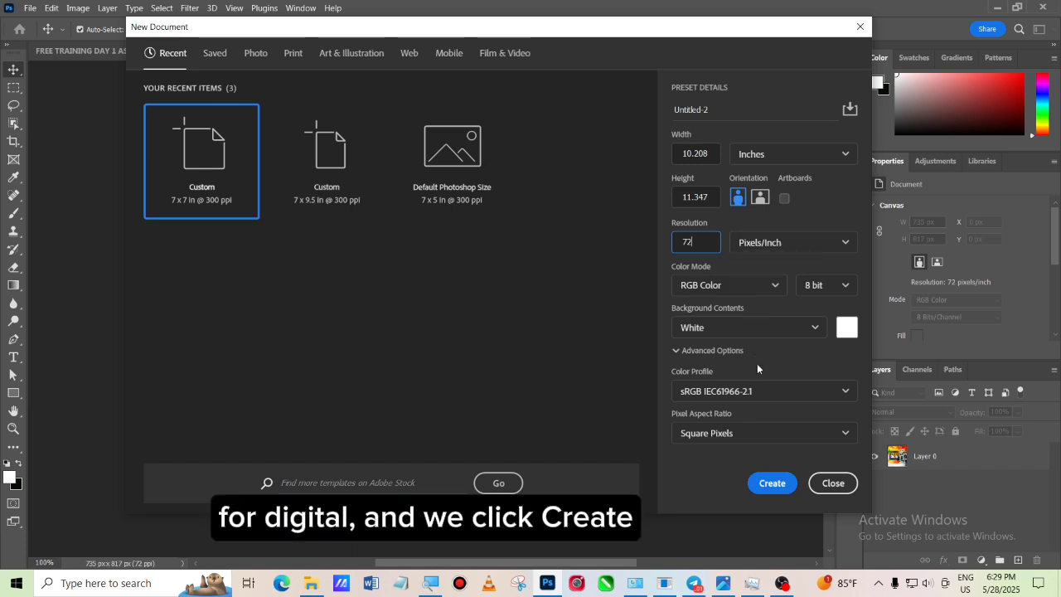
pyautogui.click(770, 485)
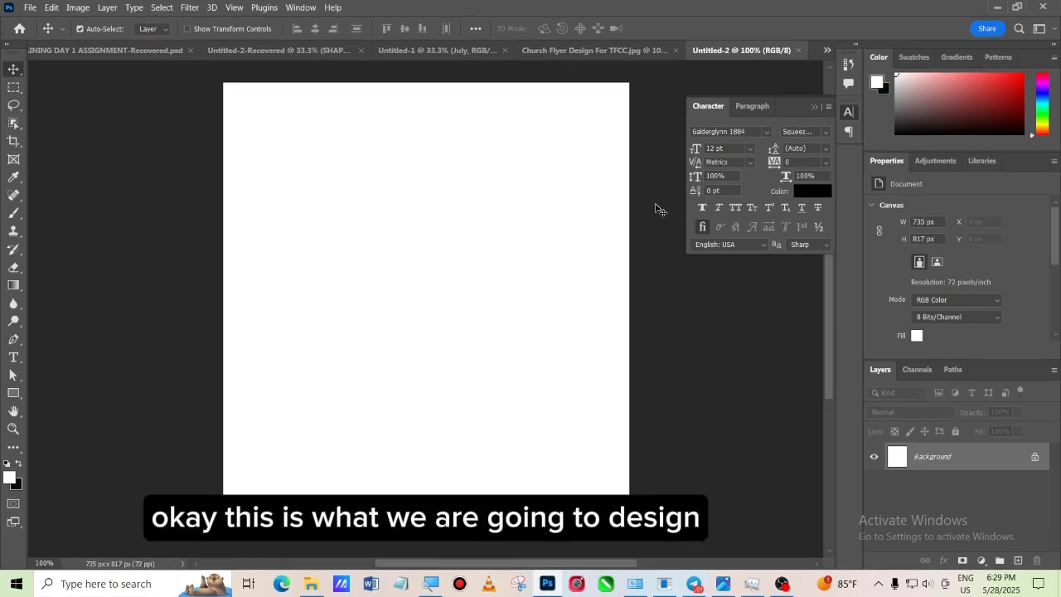
# - Check the reference church flyer, then place the cross-and-open-book logo from the Downloads folder into the blank document
pyautogui.click(600, 51)
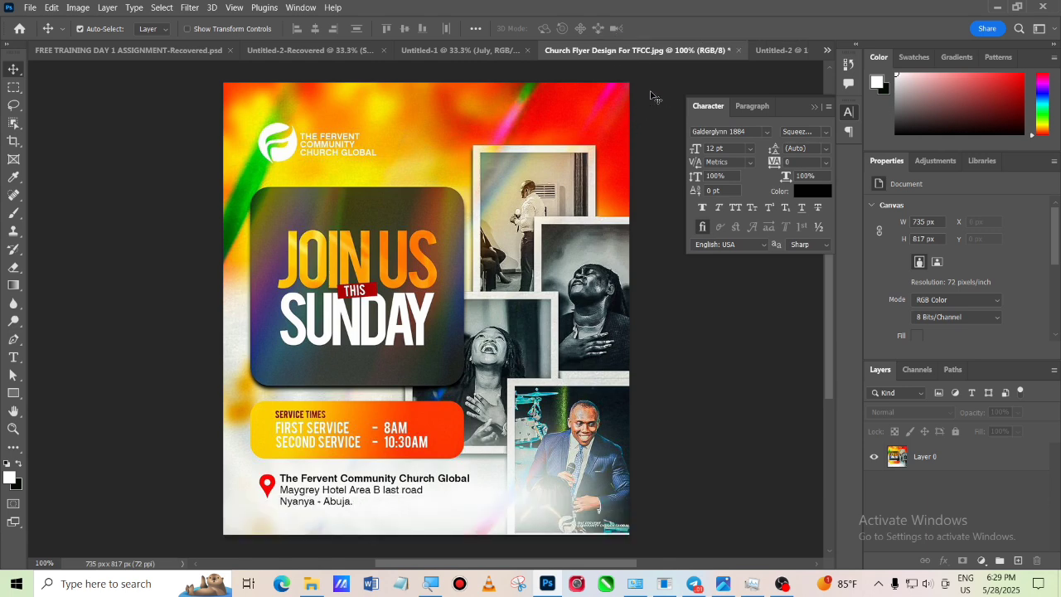
pyautogui.click(774, 51)
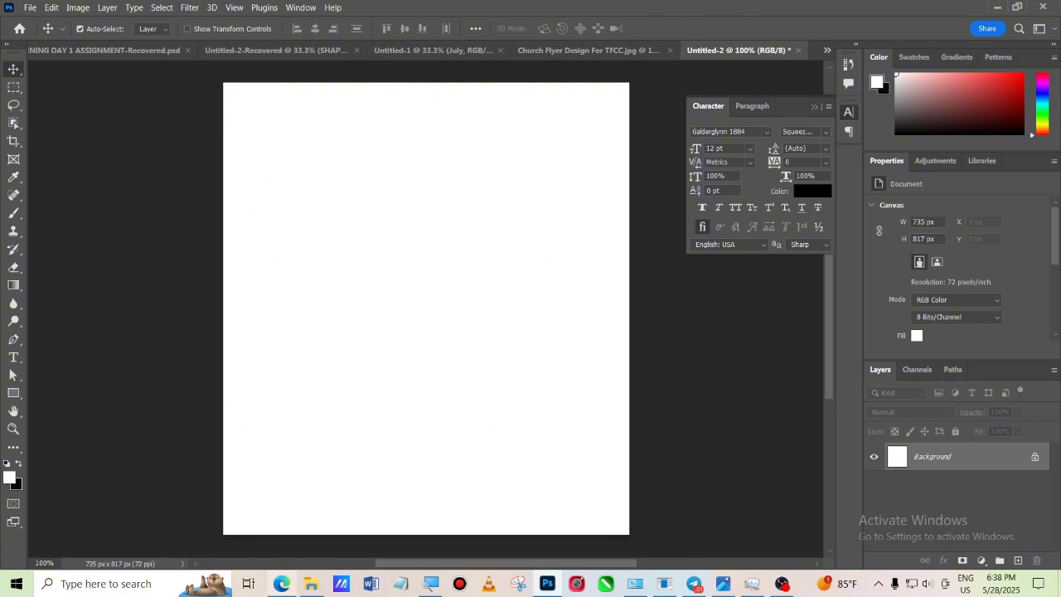
pyautogui.click(316, 590)
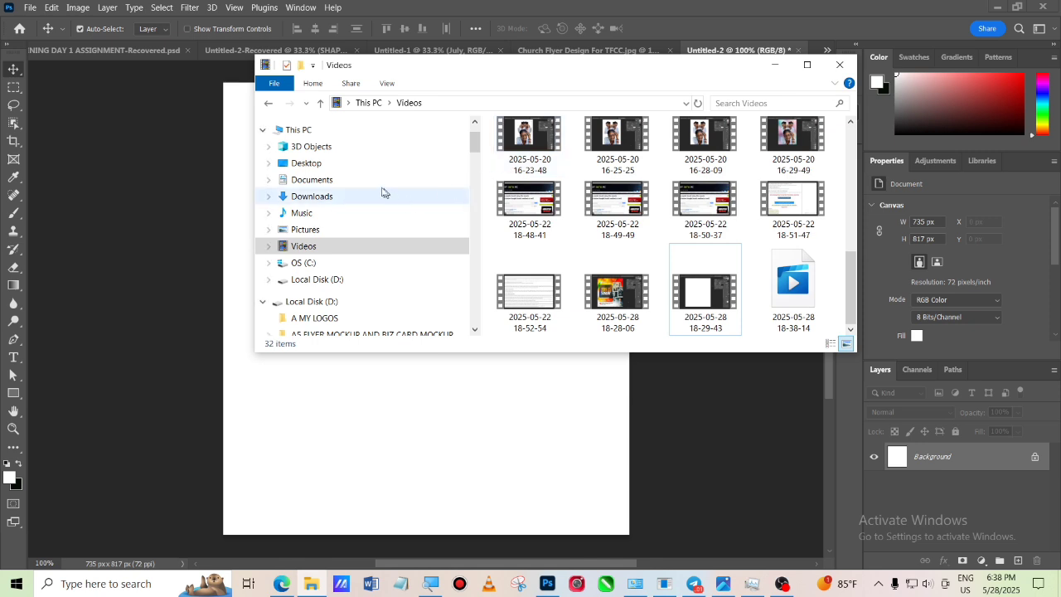
pyautogui.click(359, 199)
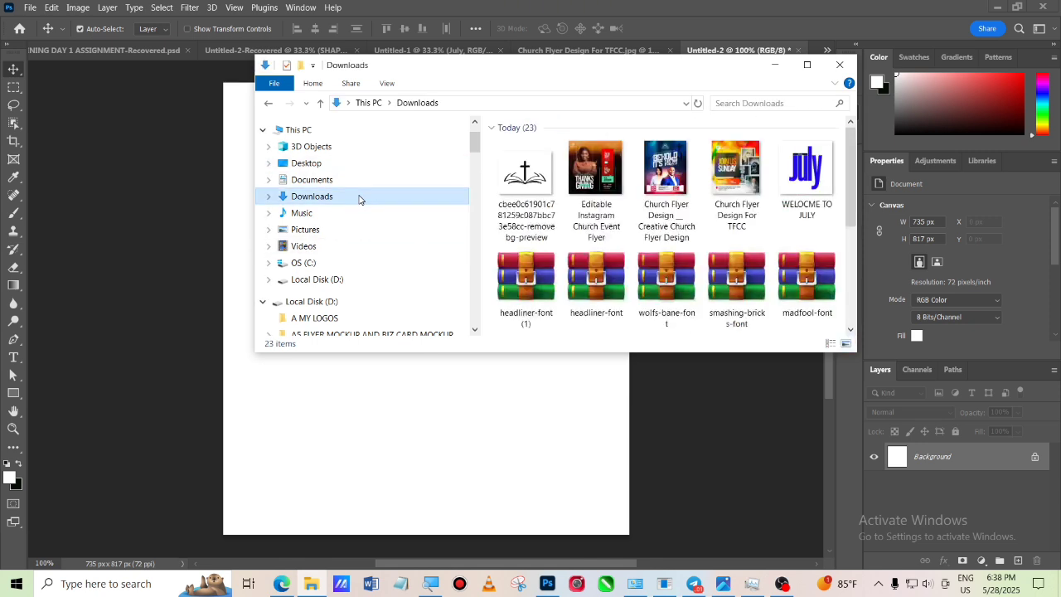
pyautogui.moveTo(535, 178); pyautogui.dragTo(486, 450)
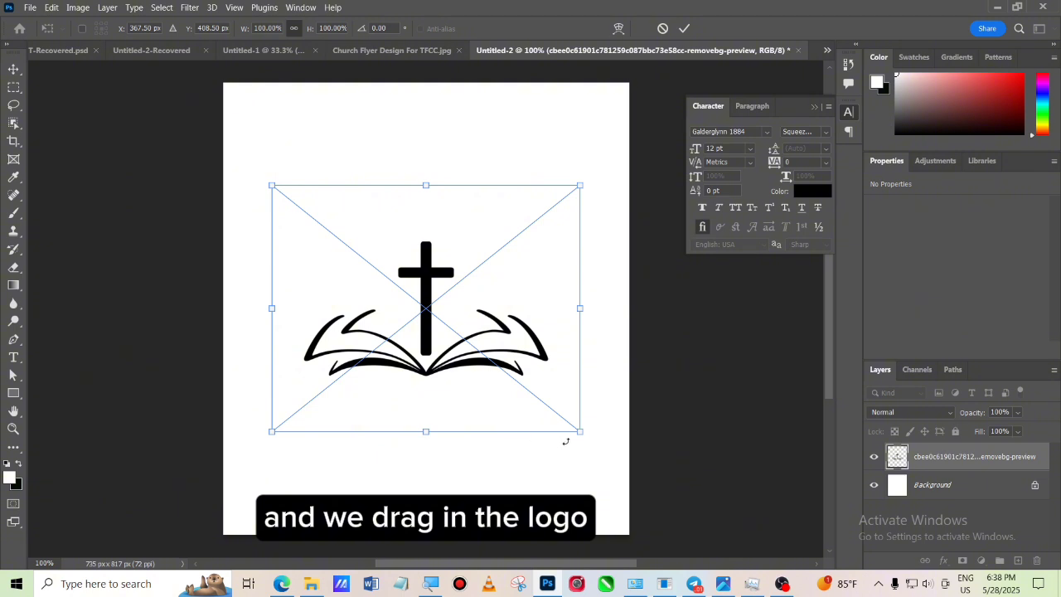
# - Scale the placed logo to about 21% and position it near the canvas's upper-left corner
pyautogui.moveTo(581, 431); pyautogui.dragTo(303, 277)
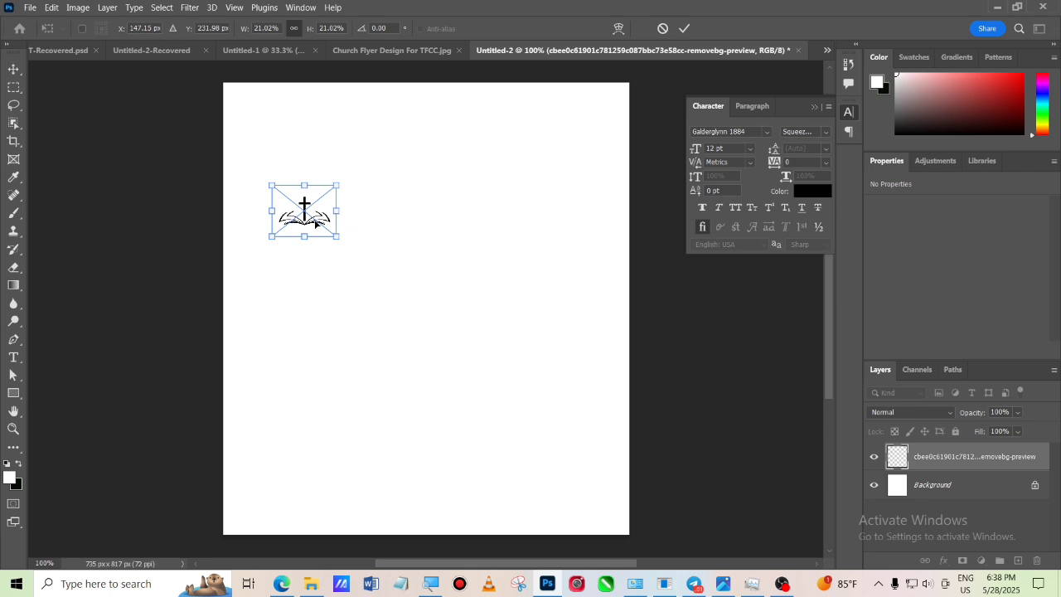
pyautogui.moveTo(315, 222); pyautogui.dragTo(297, 150)
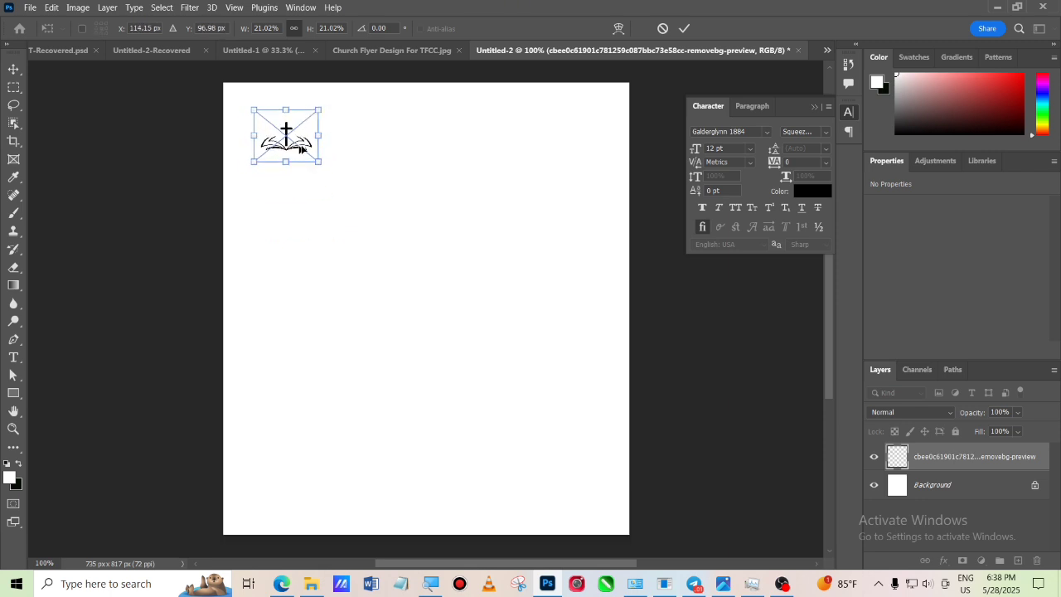
pyautogui.click(684, 30)
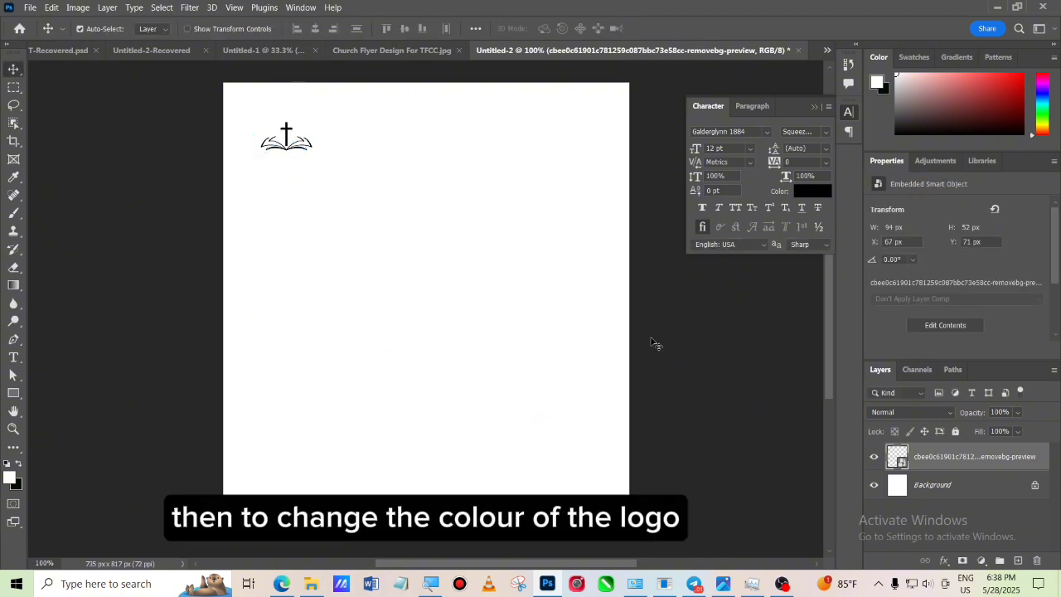
# - Apply a Color Overlay layer style to the logo in bright red (RGB 242, 12, 12)
pyautogui.doubleClick(970, 467)
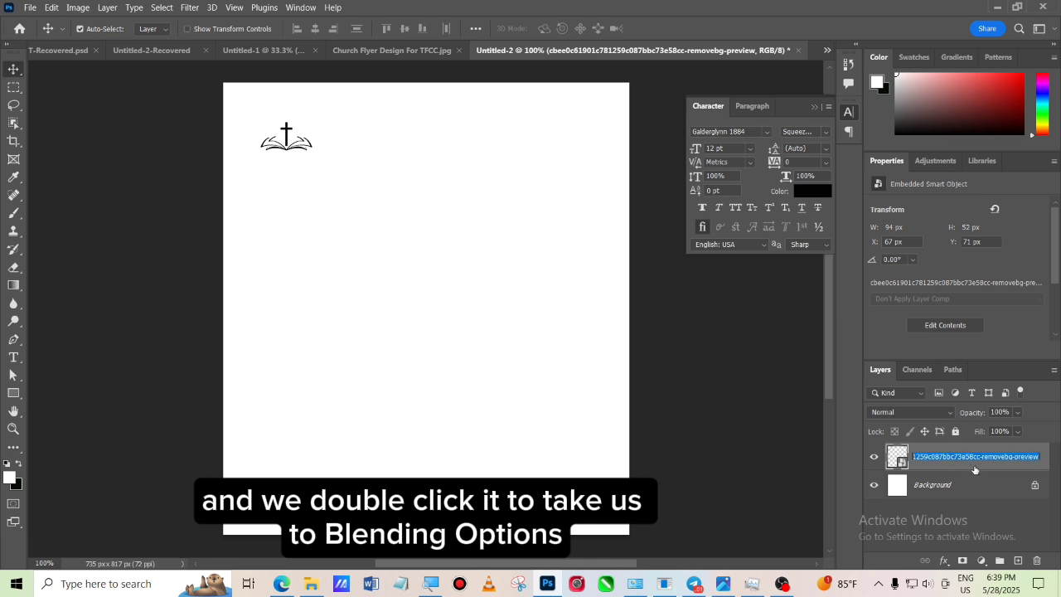
pyautogui.click(974, 469)
pyautogui.doubleClick(975, 469)
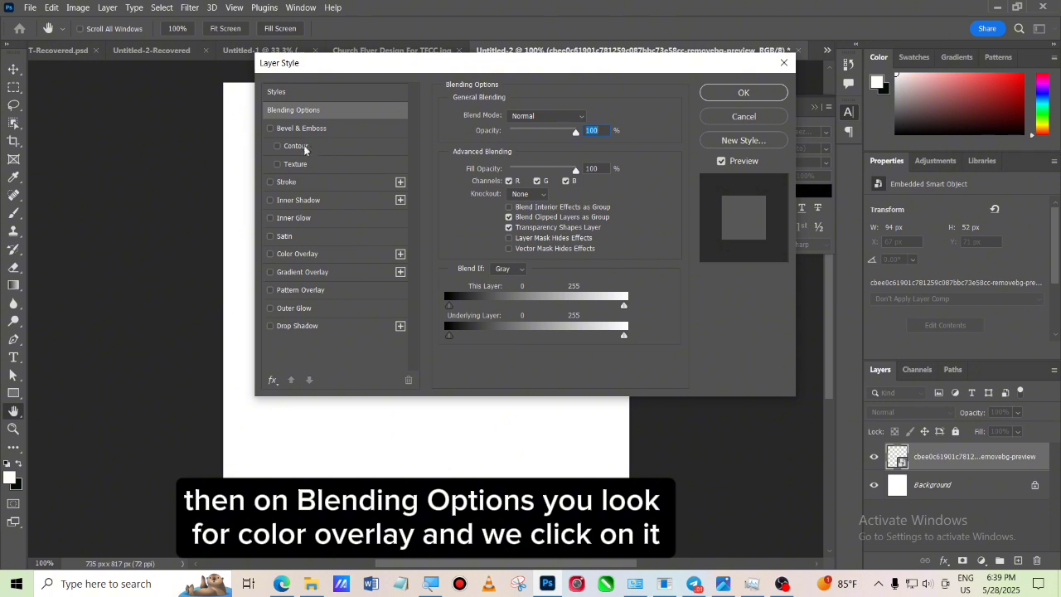
pyautogui.click(317, 254)
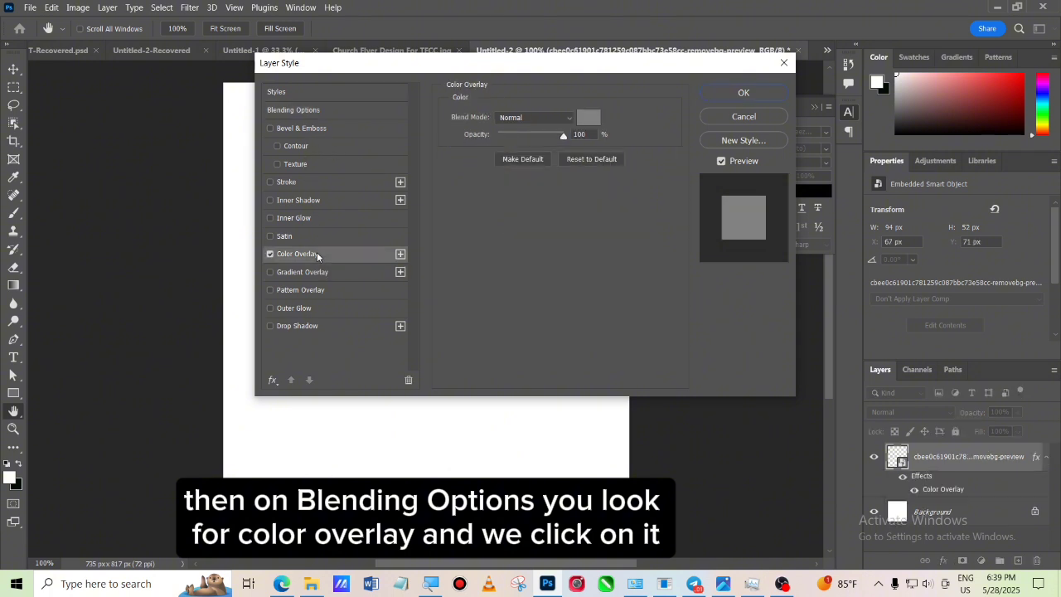
pyautogui.click(589, 117)
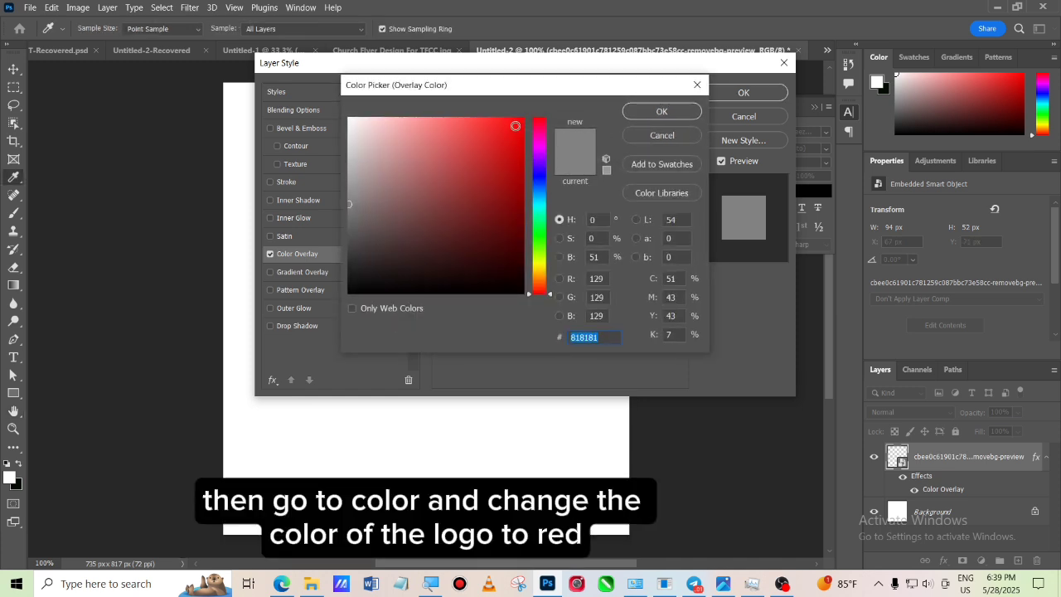
pyautogui.click(515, 125)
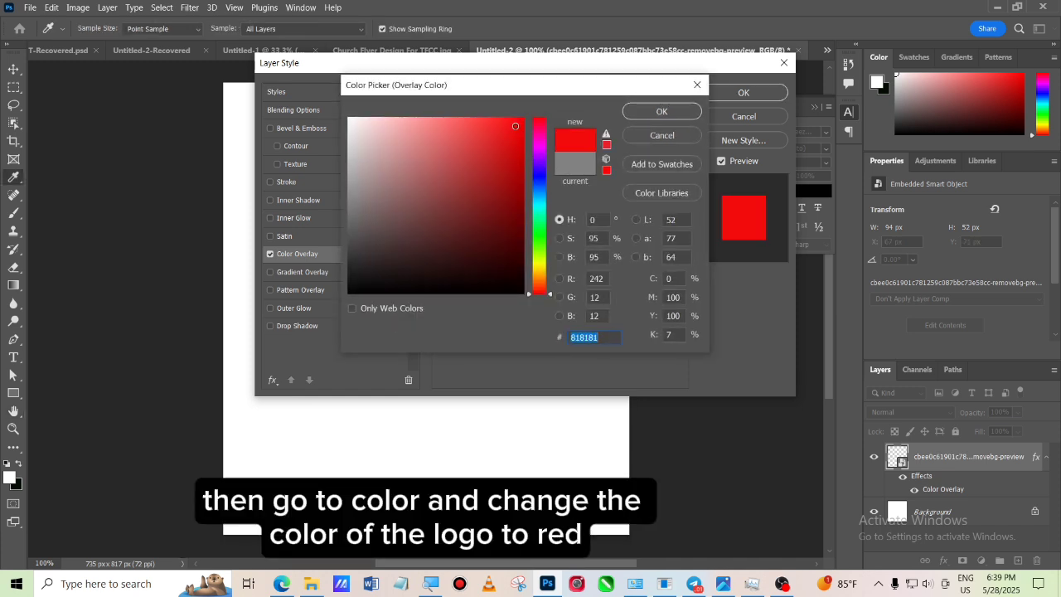
pyautogui.click(663, 111)
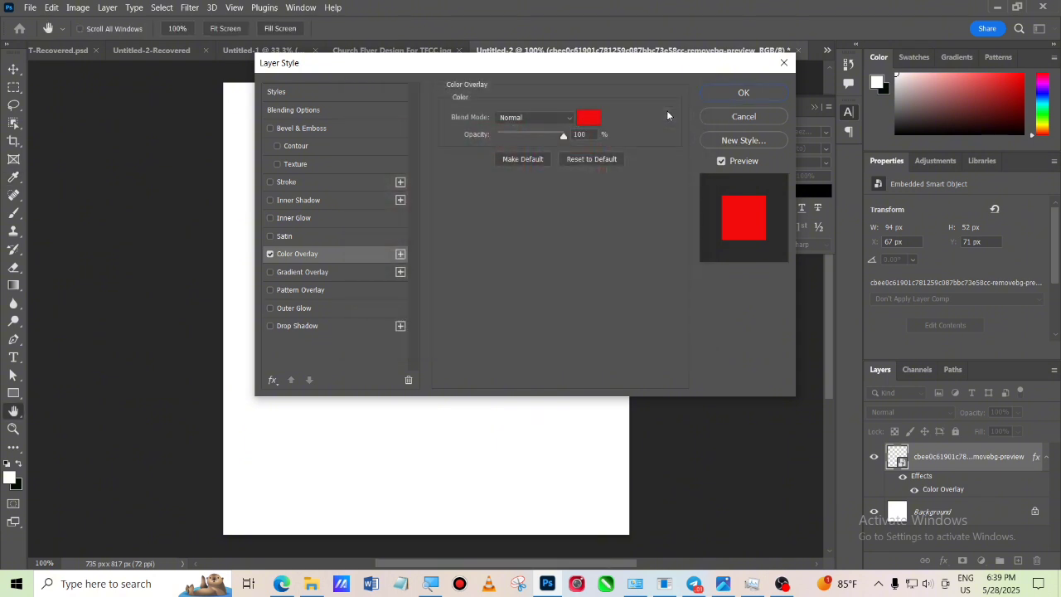
pyautogui.click(771, 92)
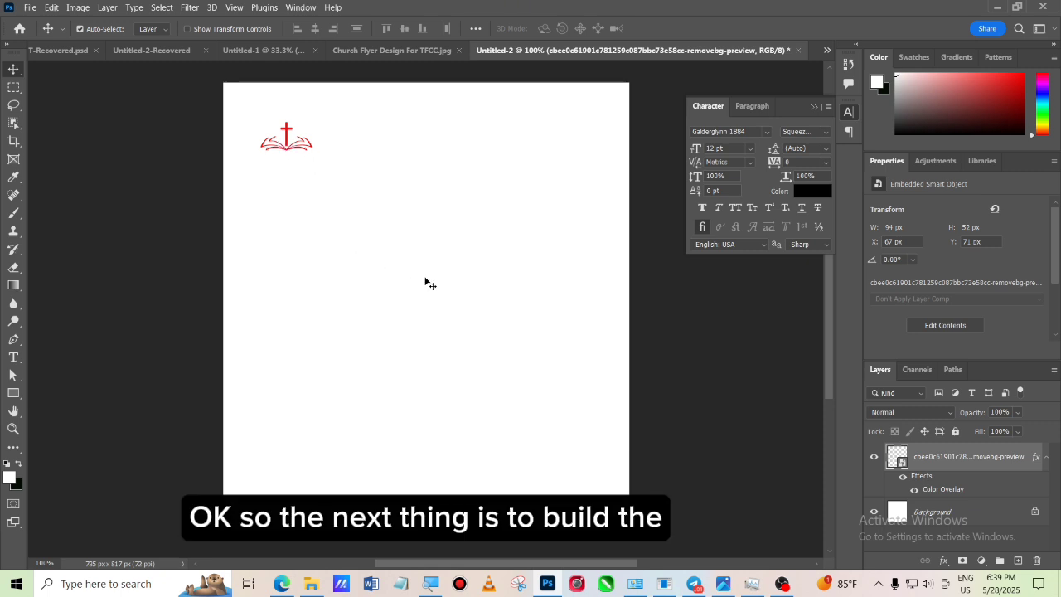
# - Draw a rectangle shape about 344 px wide and 354 px high below the logo
pyautogui.click(13, 393)
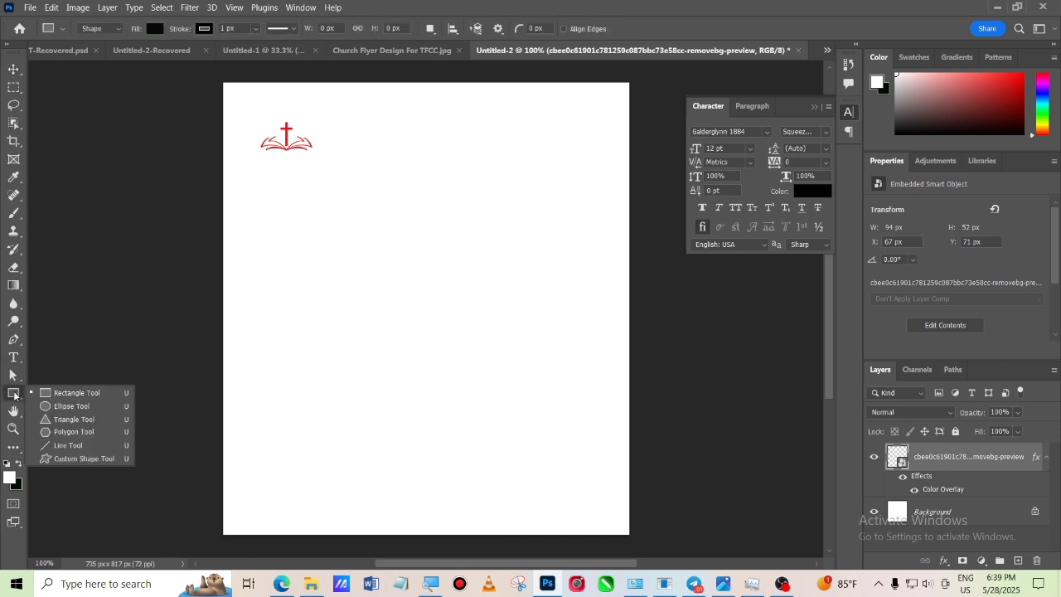
pyautogui.click(72, 393)
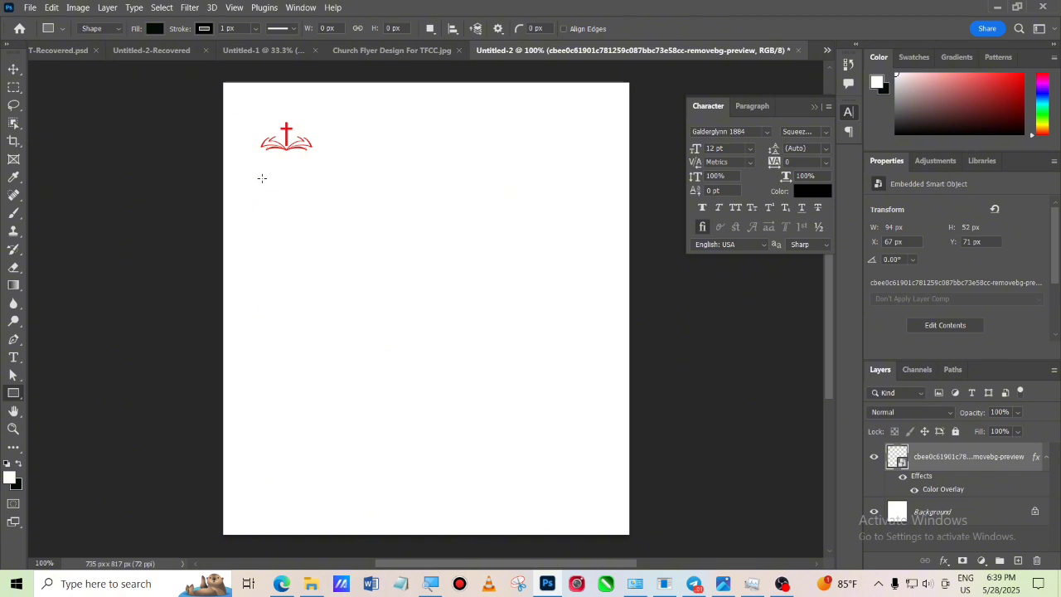
pyautogui.moveTo(262, 177); pyautogui.dragTo(455, 373)
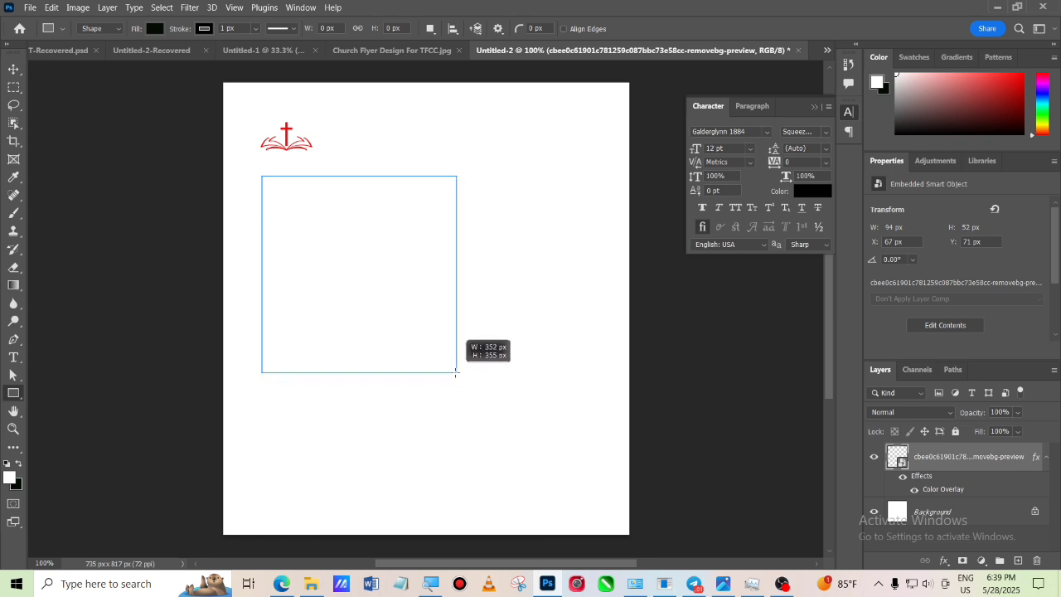
pyautogui.moveTo(455, 373)
pyautogui.mouseDown()
pyautogui.moveTo(462, 385)
pyautogui.moveTo(453, 362)
pyautogui.moveTo(451, 371)
pyautogui.mouseUp()
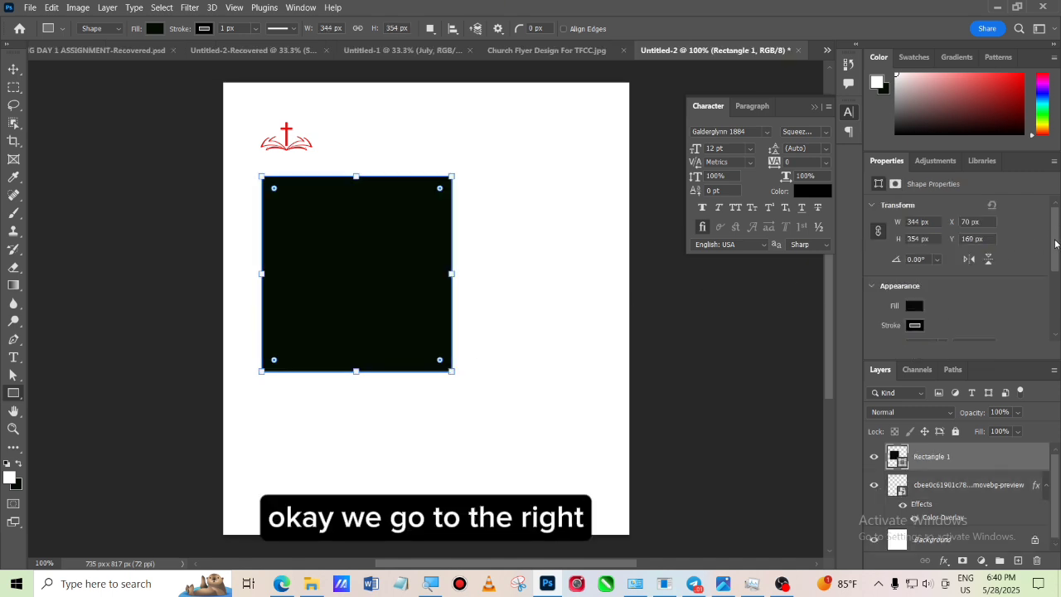
# - Remove the rectangle's outline by setting its stroke width to 0 px
pyautogui.moveTo(1055, 243); pyautogui.dragTo(1058, 285)
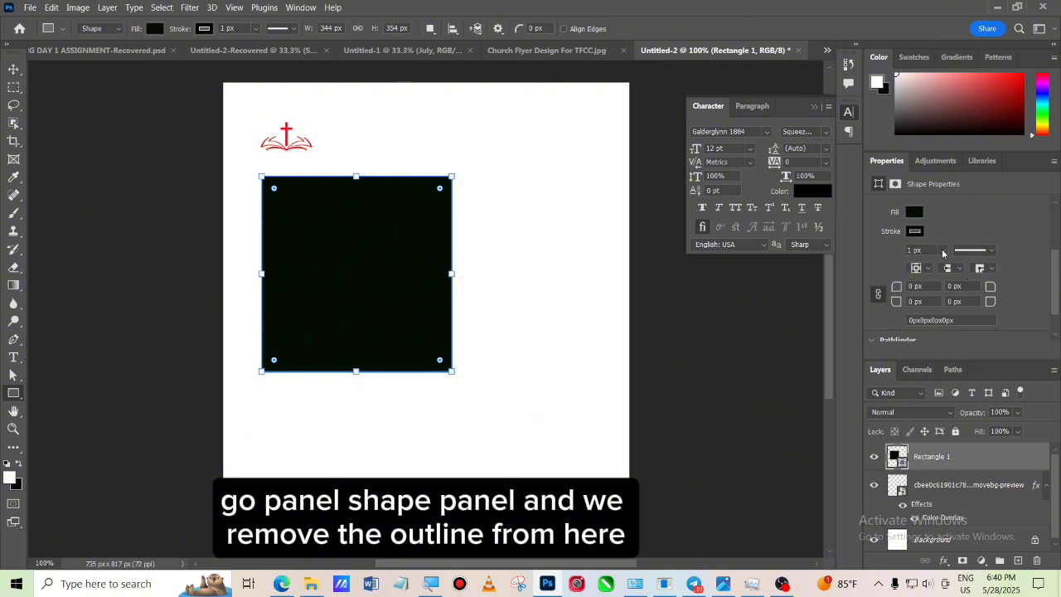
pyautogui.click(943, 251)
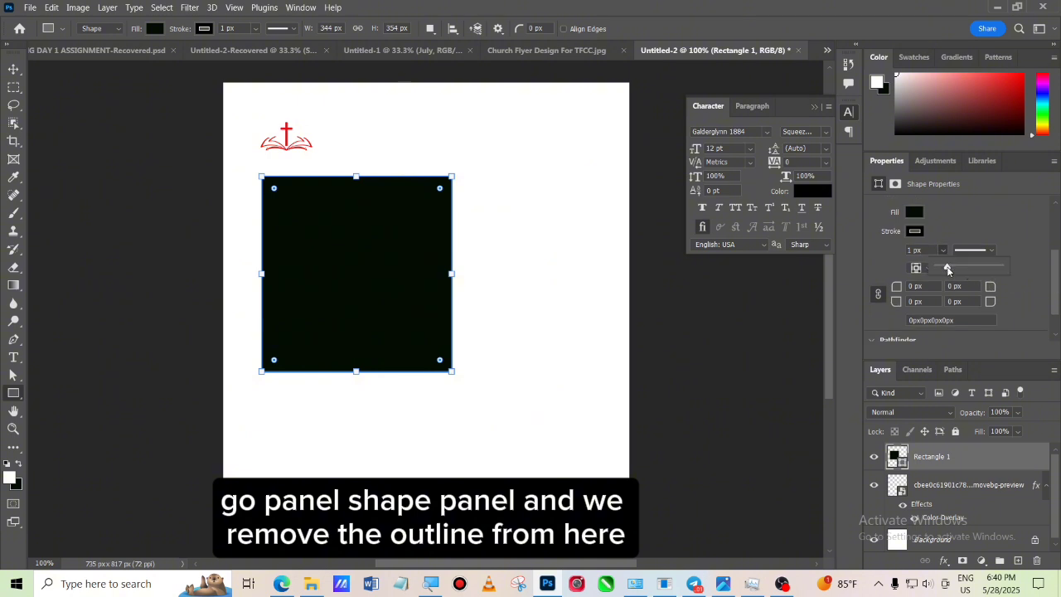
pyautogui.moveTo(948, 268); pyautogui.dragTo(937, 268)
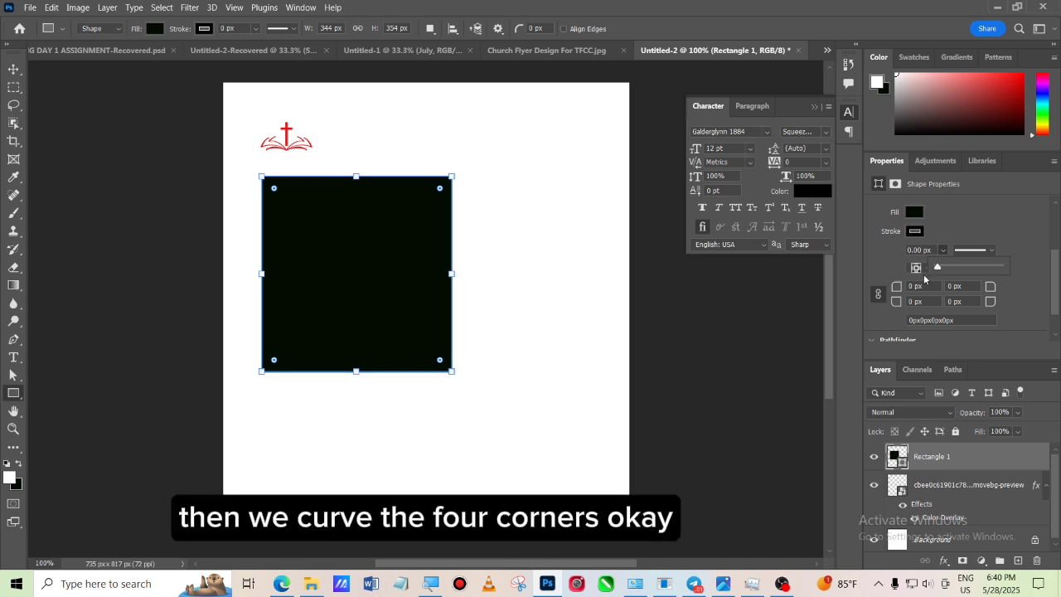
# - Round all four corners of the rectangle with a 100 px radius
pyautogui.click(916, 286)
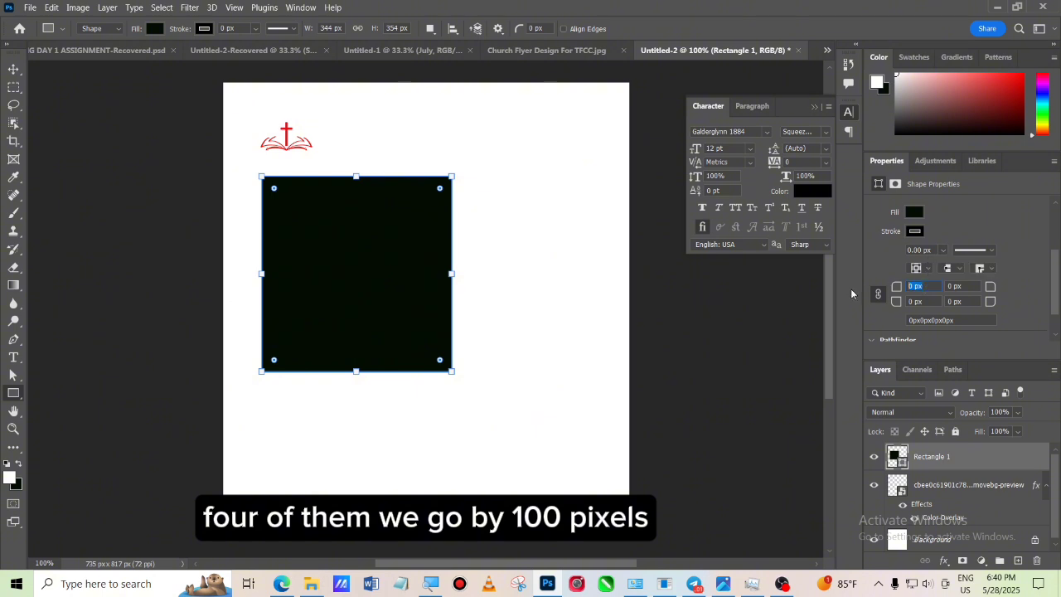
pyautogui.write('100')
pyautogui.press('Return')
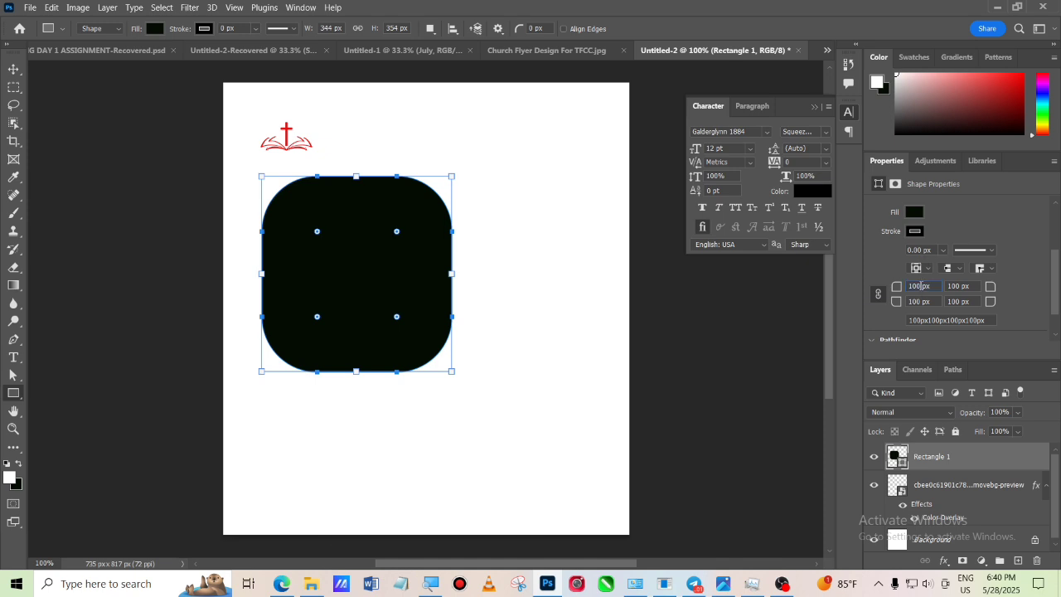
# - Reduce the radius of all four rectangle corners to 50 px
pyautogui.press('BackSpace')
pyautogui.press('BackSpace')
pyautogui.write('50')
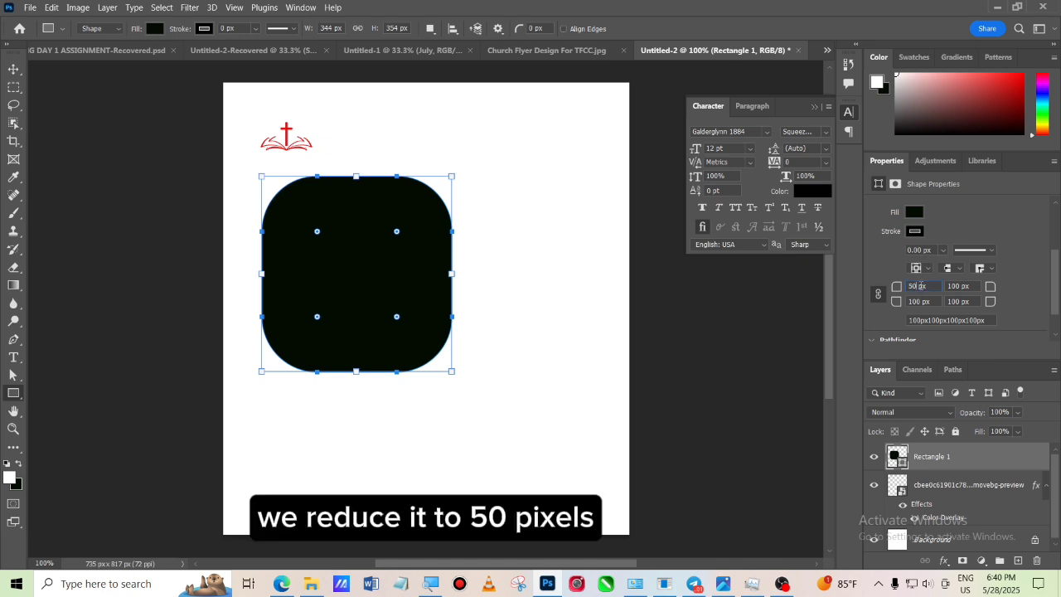
pyautogui.press('Return')
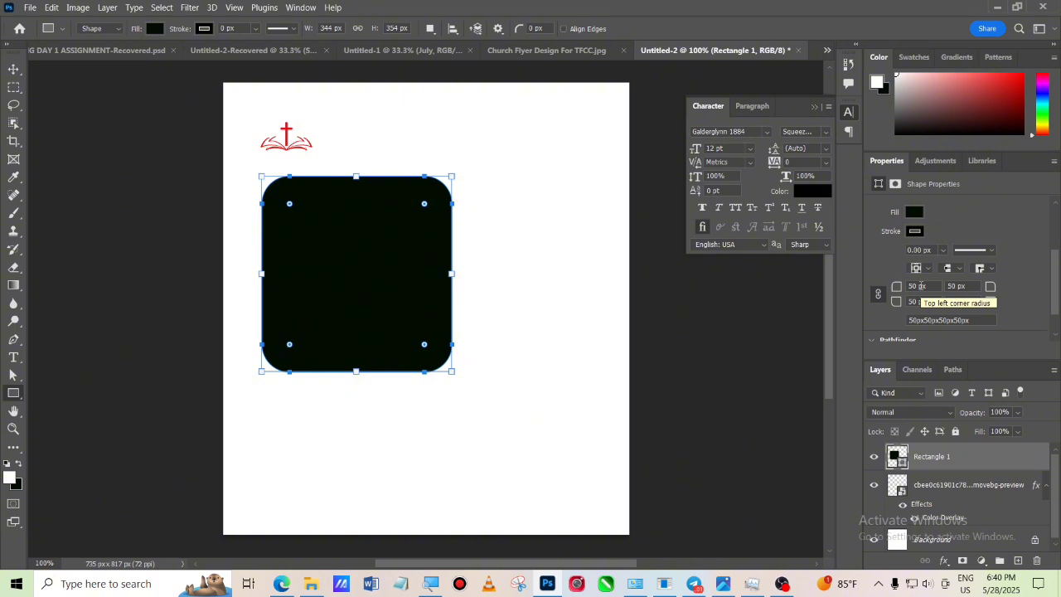
# - Change the rounded rectangle's fill to dark brown (#382208) and deselect the shape
pyautogui.click(914, 213)
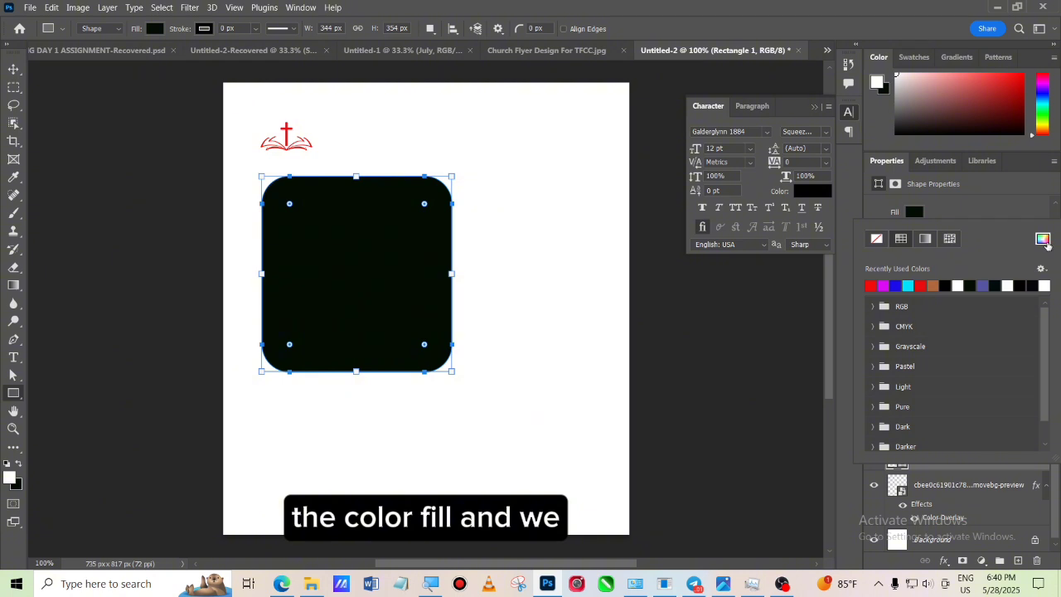
pyautogui.click(1043, 240)
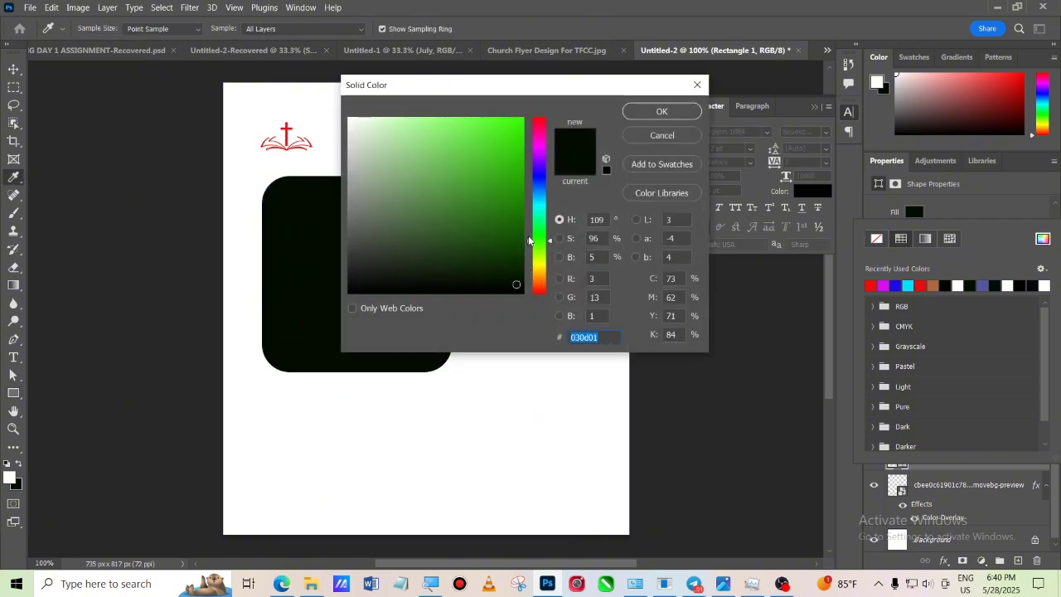
pyautogui.click(543, 290)
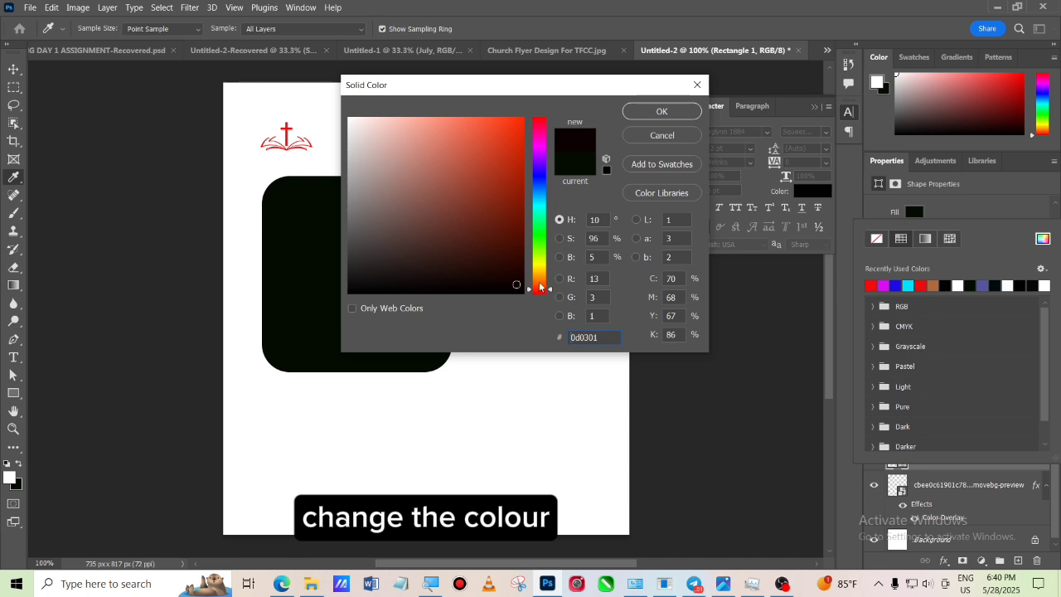
pyautogui.click(538, 278)
pyautogui.click(504, 242)
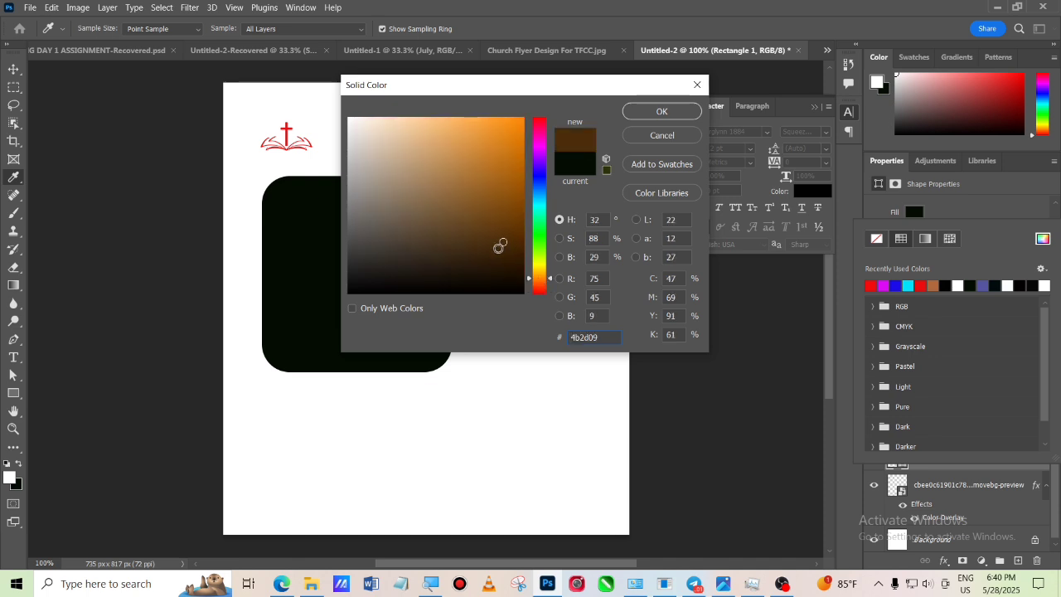
pyautogui.click(499, 255)
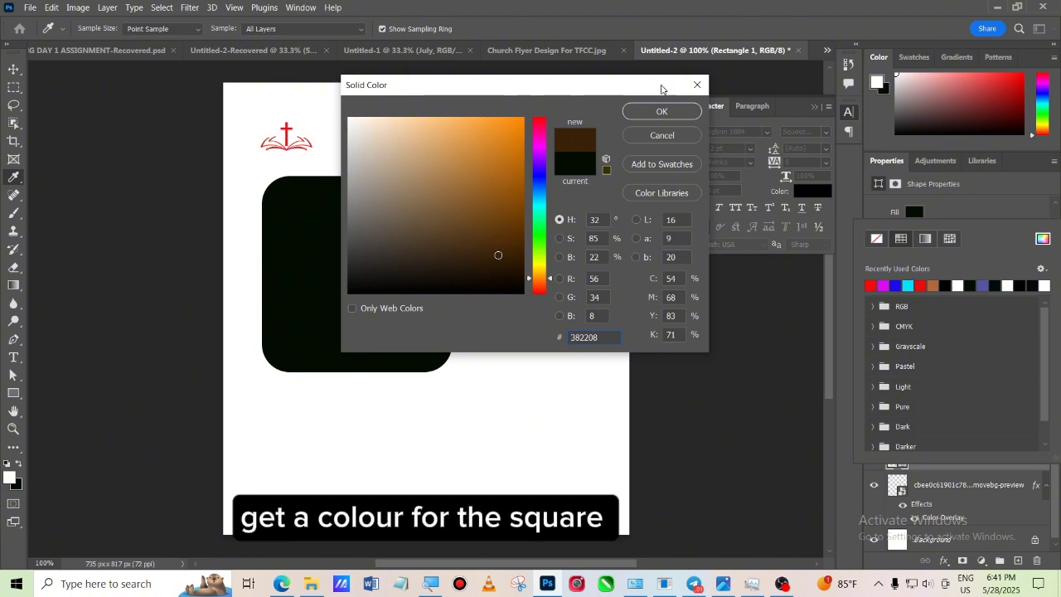
pyautogui.click(662, 112)
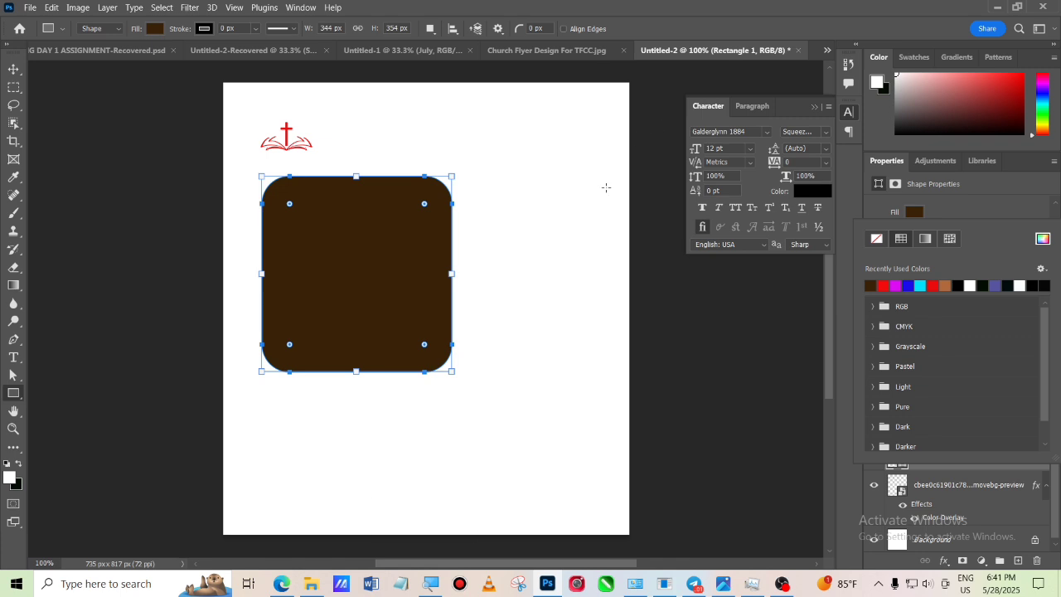
pyautogui.click(14, 69)
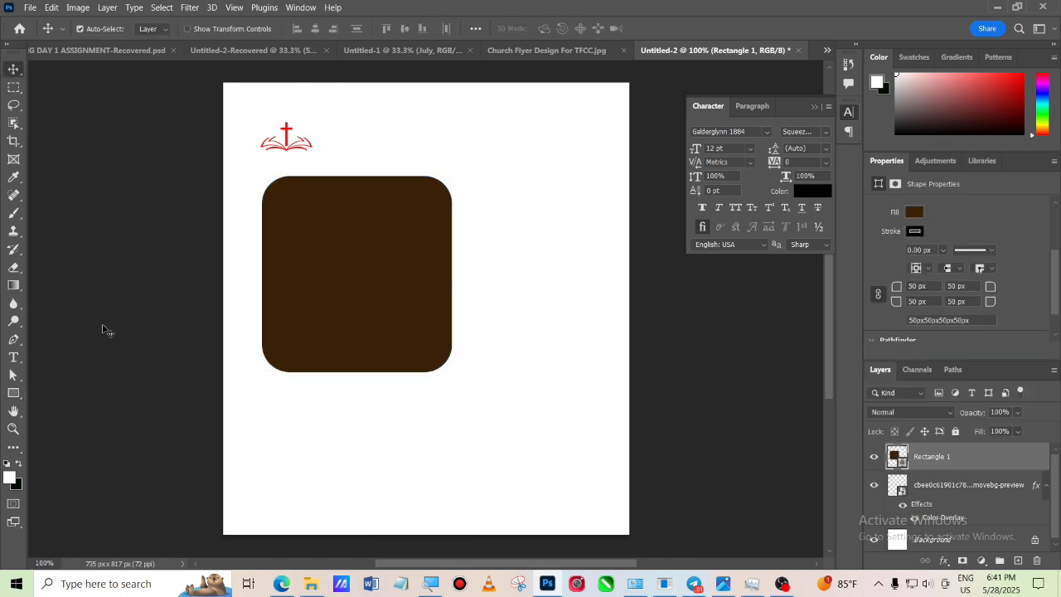
pyautogui.click(710, 411)
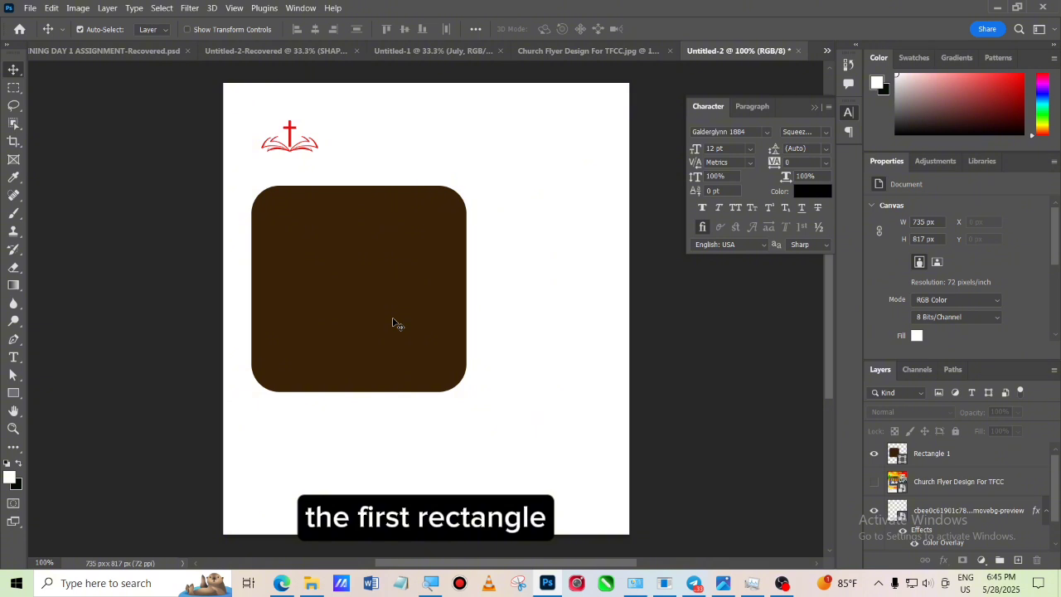
# - Duplicate the Rectangle 1 layer and move the copy diagonally down and to the right of the original
pyautogui.click(965, 457)
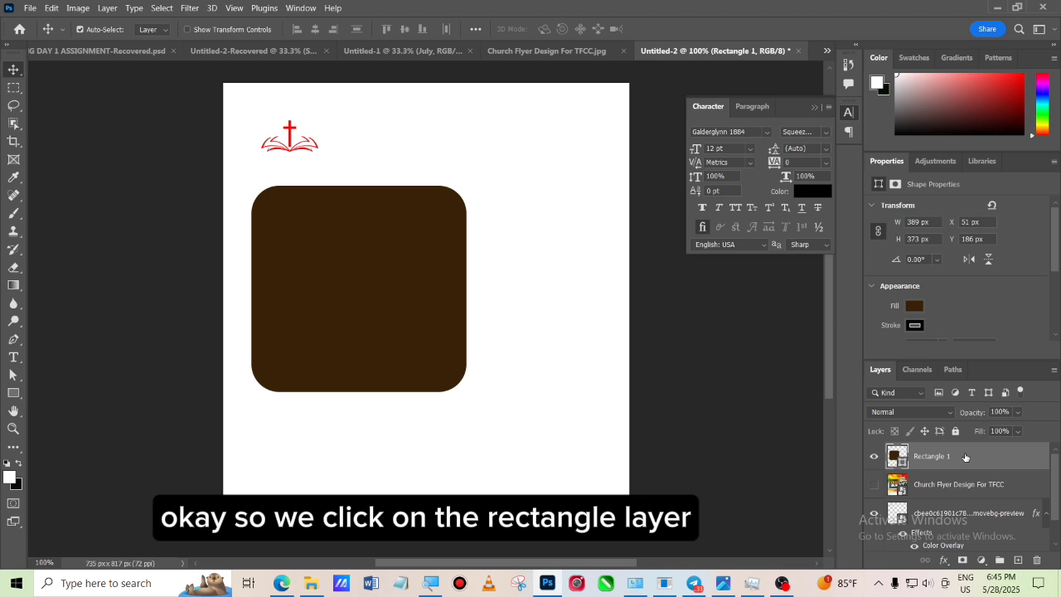
pyautogui.moveTo(965, 455); pyautogui.dragTo(1019, 562)
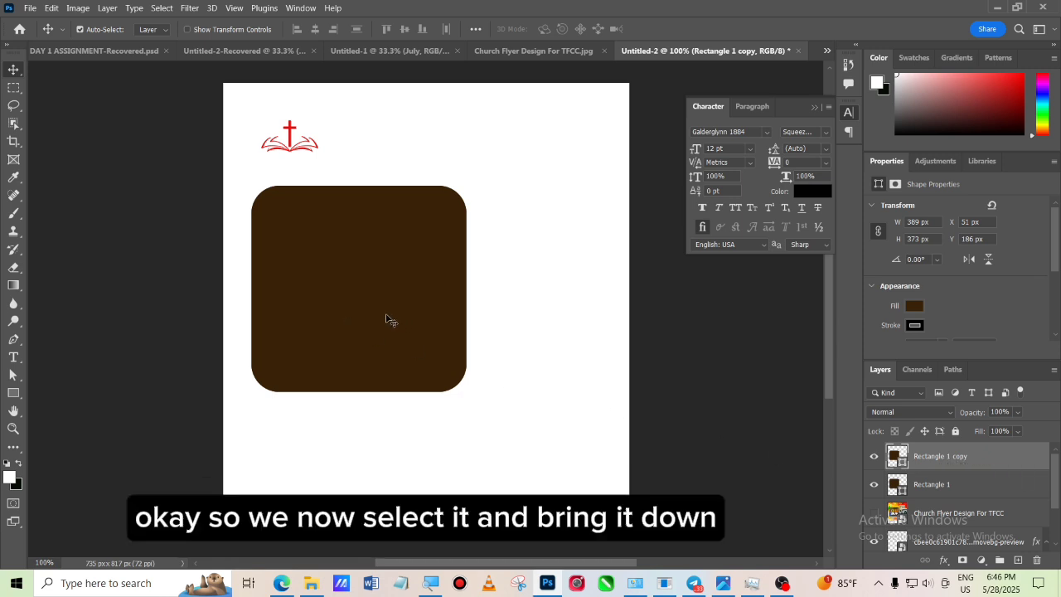
pyautogui.moveTo(387, 319); pyautogui.dragTo(484, 419)
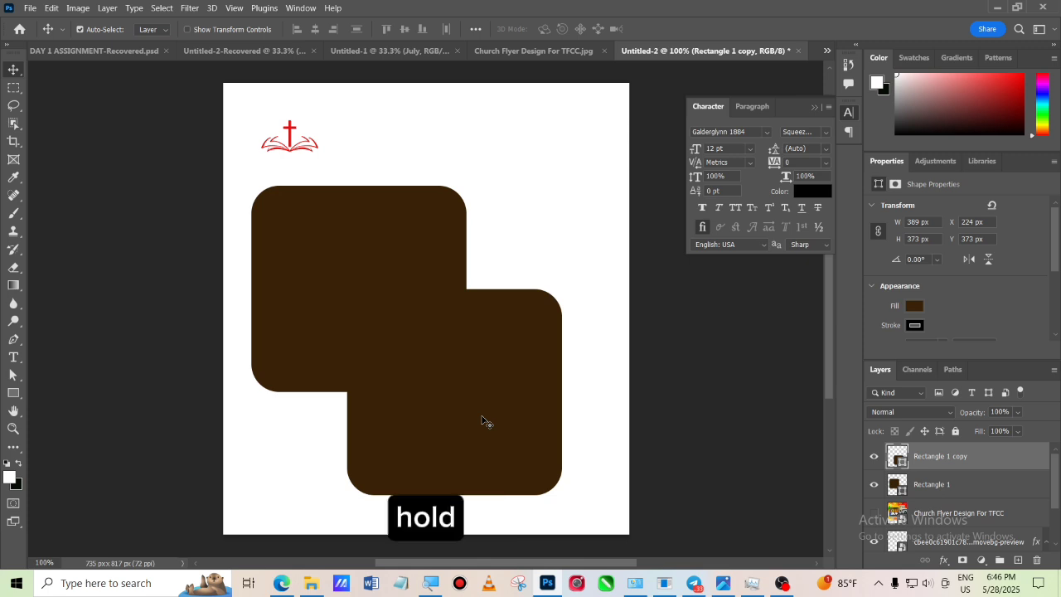
# - Squash the rectangle copy to about 98 px high without changing its width, and place it just below the large rectangle, aligned with it
pyautogui.press('ctrl')
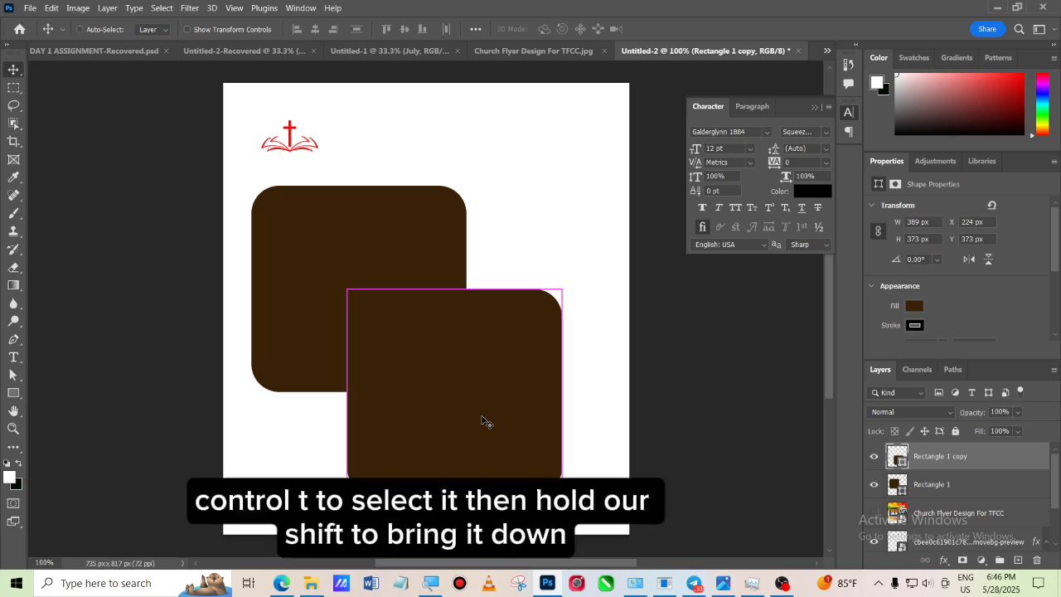
pyautogui.hotkey('ctrl', 't')
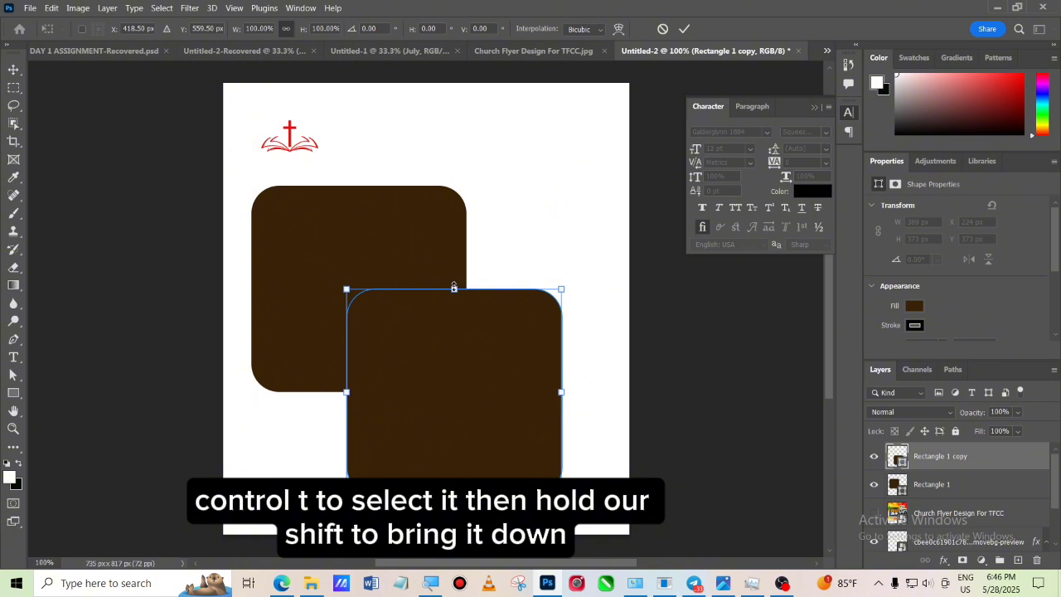
pyautogui.moveTo(454, 286); pyautogui.dragTo(466, 438)
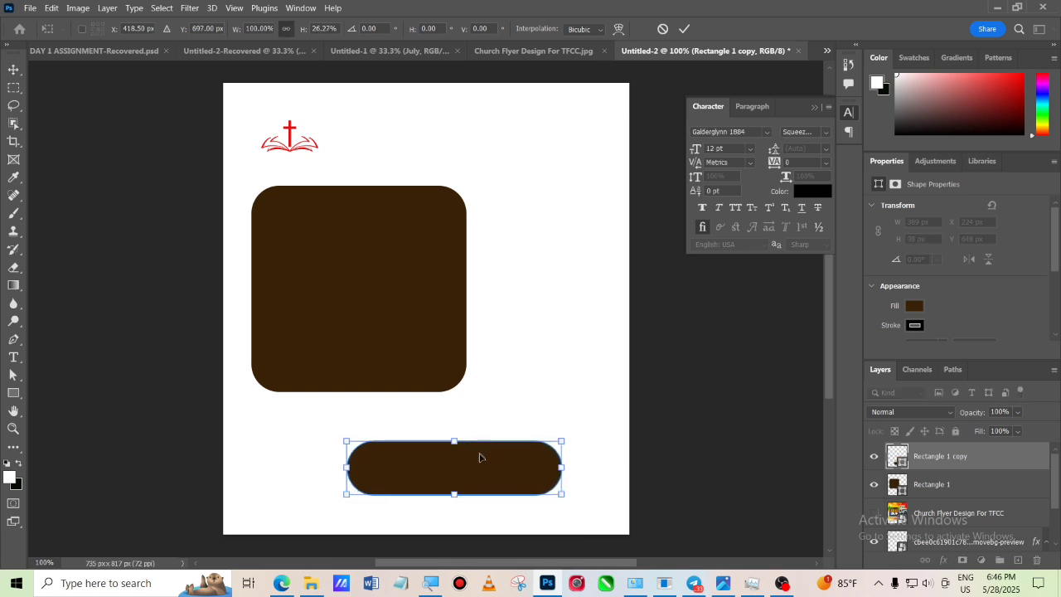
pyautogui.click(684, 30)
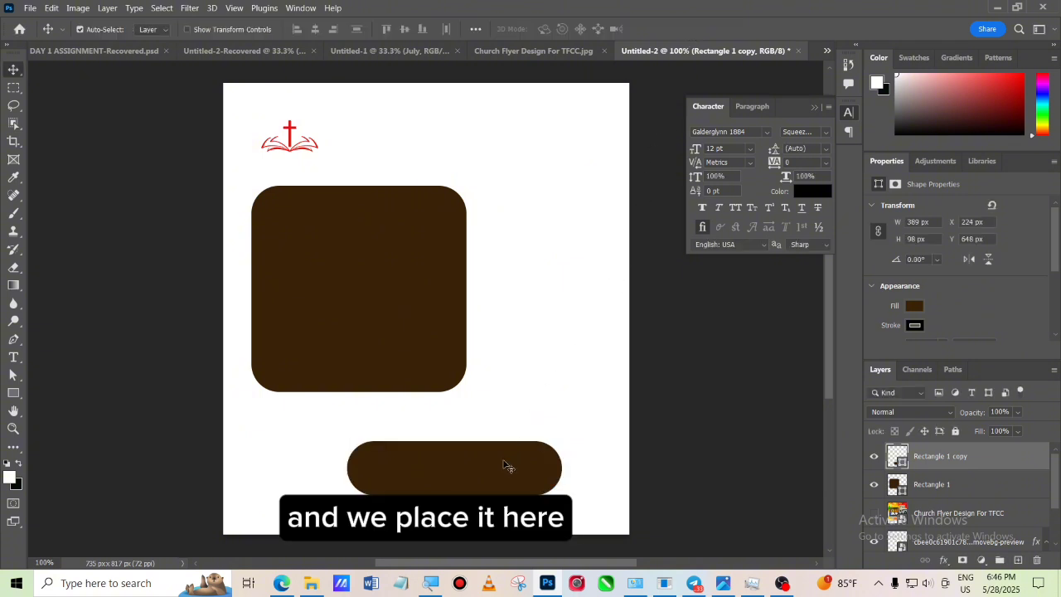
pyautogui.moveTo(503, 466); pyautogui.dragTo(409, 423)
pyautogui.click(719, 450)
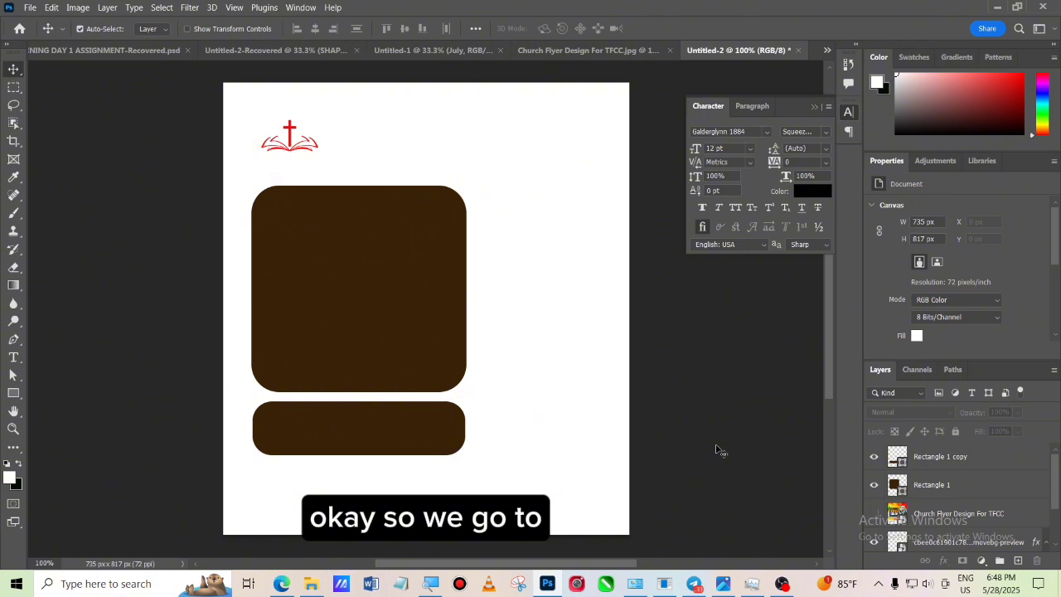
# - Switch to File Explorer and open the DOWNLOAD 03 folder on Local Disk (D:)
pyautogui.moveTo(313, 587)
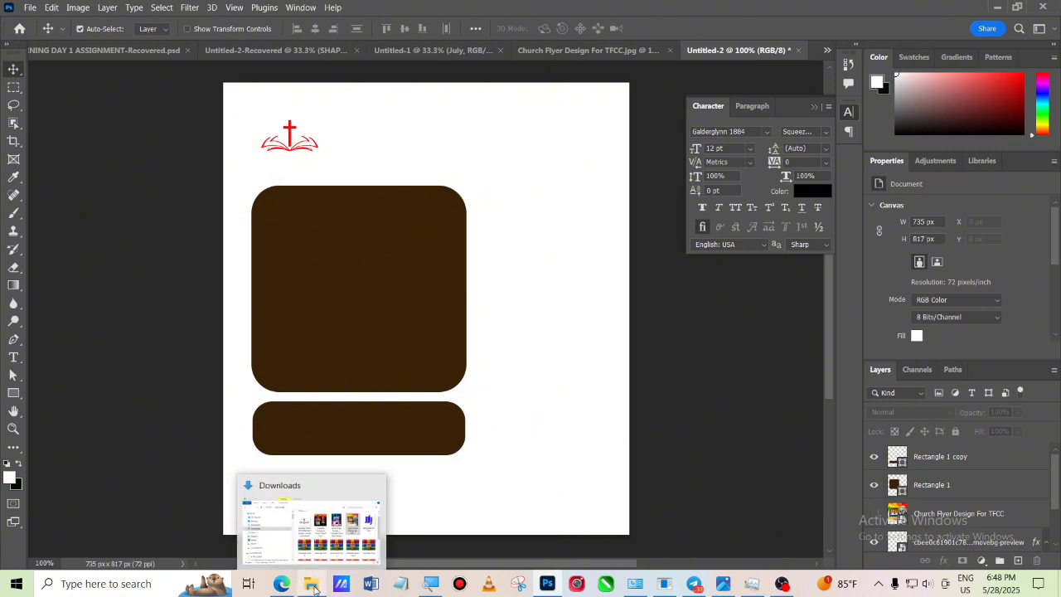
pyautogui.click(313, 586)
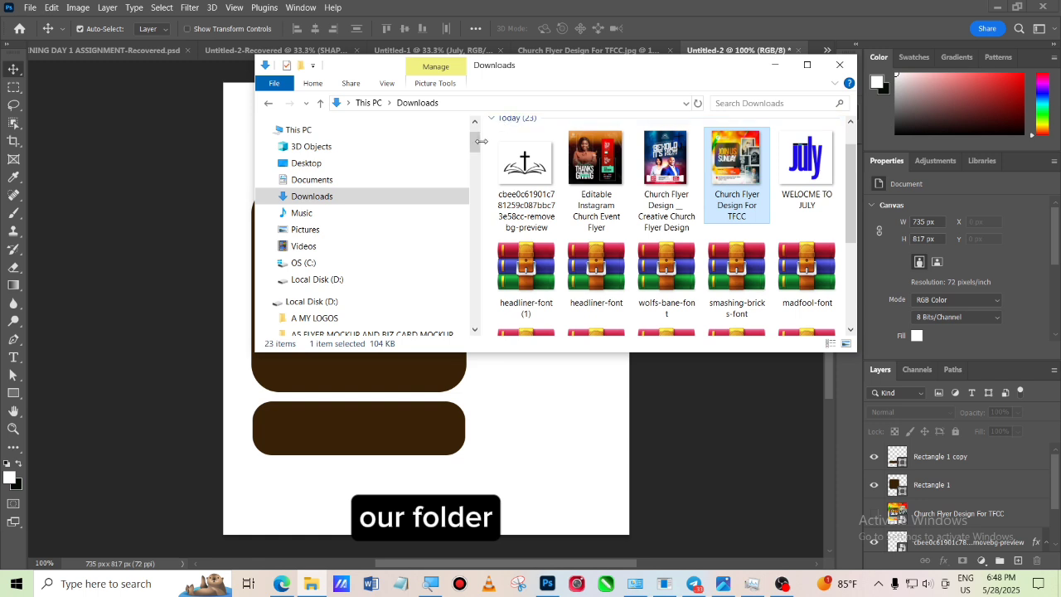
pyautogui.moveTo(475, 148); pyautogui.dragTo(473, 174)
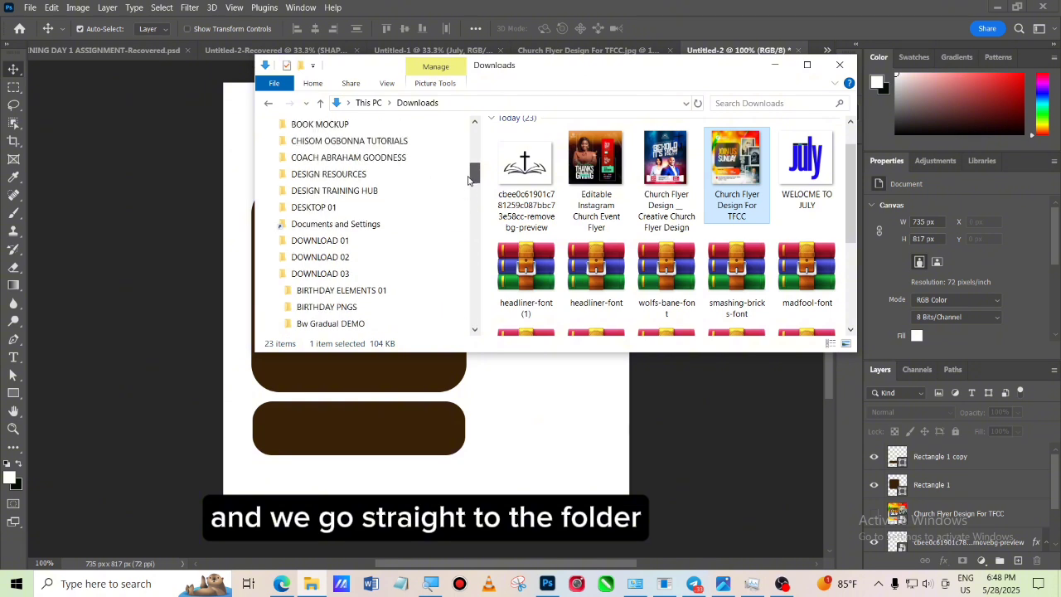
pyautogui.click(382, 281)
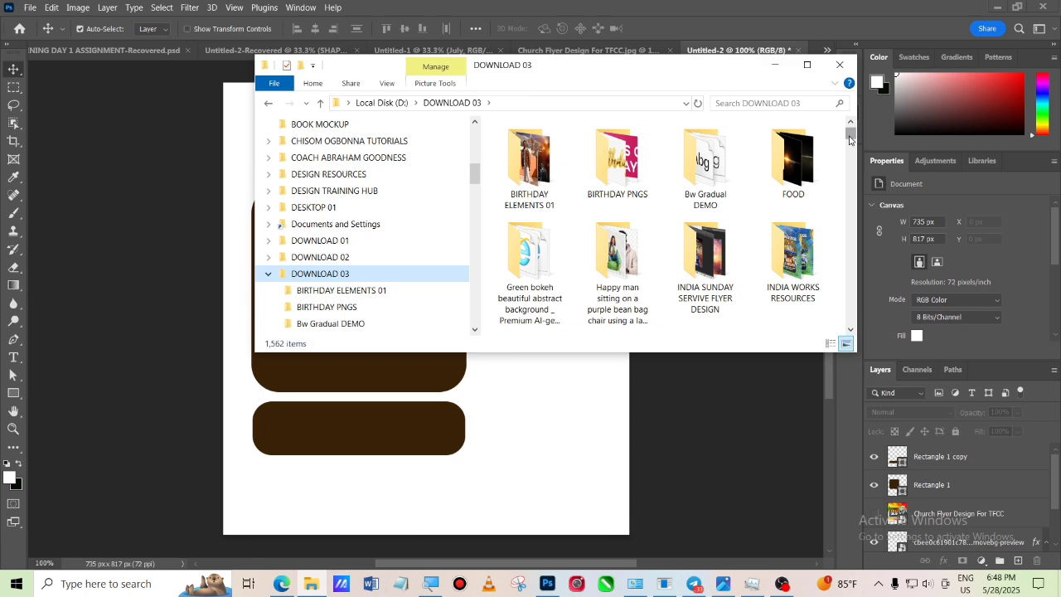
# - Find the image "Bokeh sunlight through the leaves" in the folder and place it into the flyer document in Photoshop
pyautogui.moveTo(849, 139); pyautogui.dragTo(848, 145)
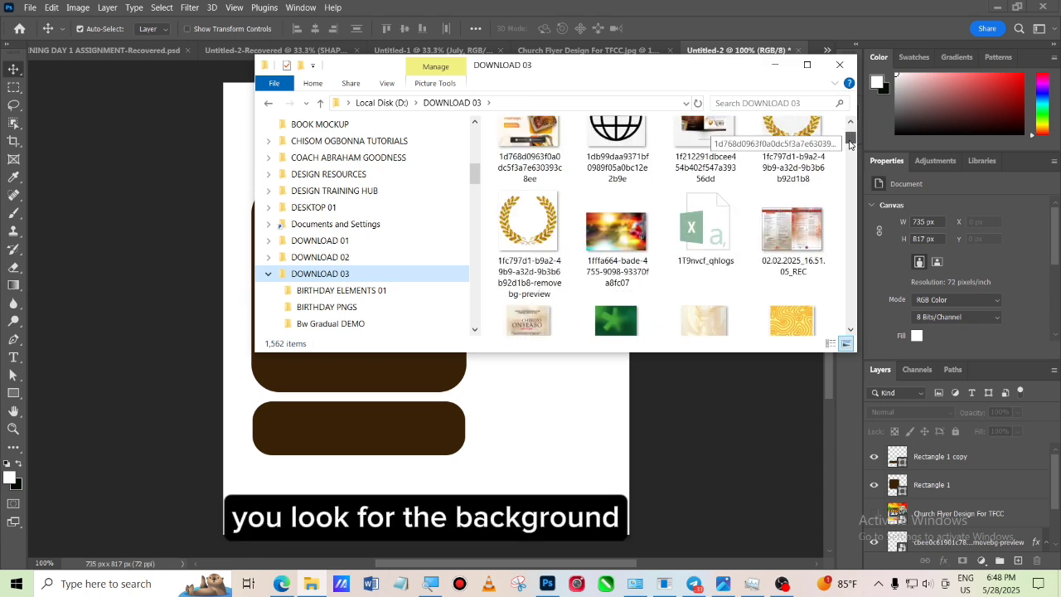
pyautogui.click(851, 329)
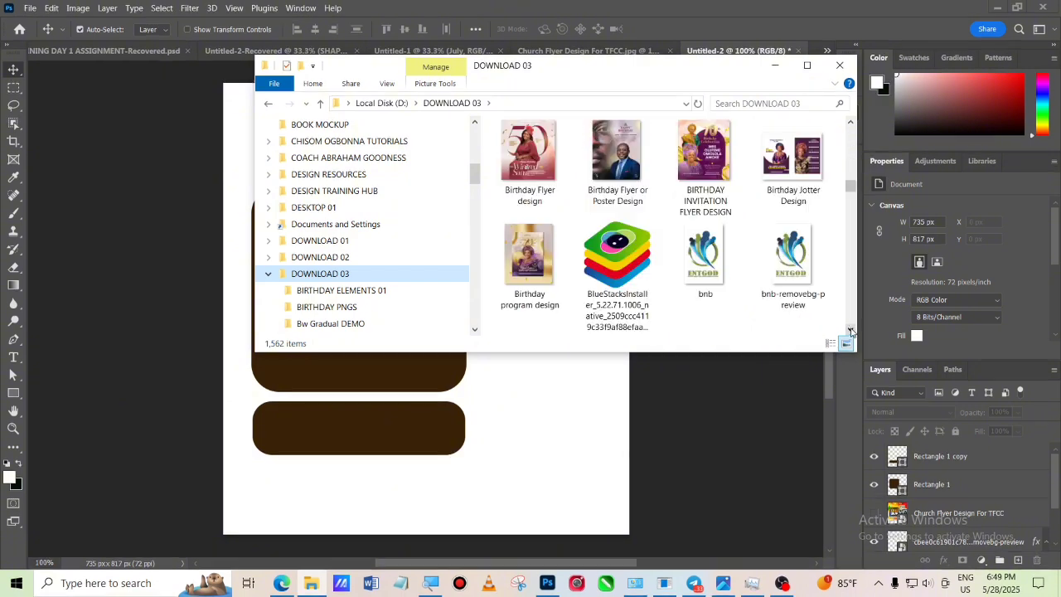
pyautogui.click(850, 332)
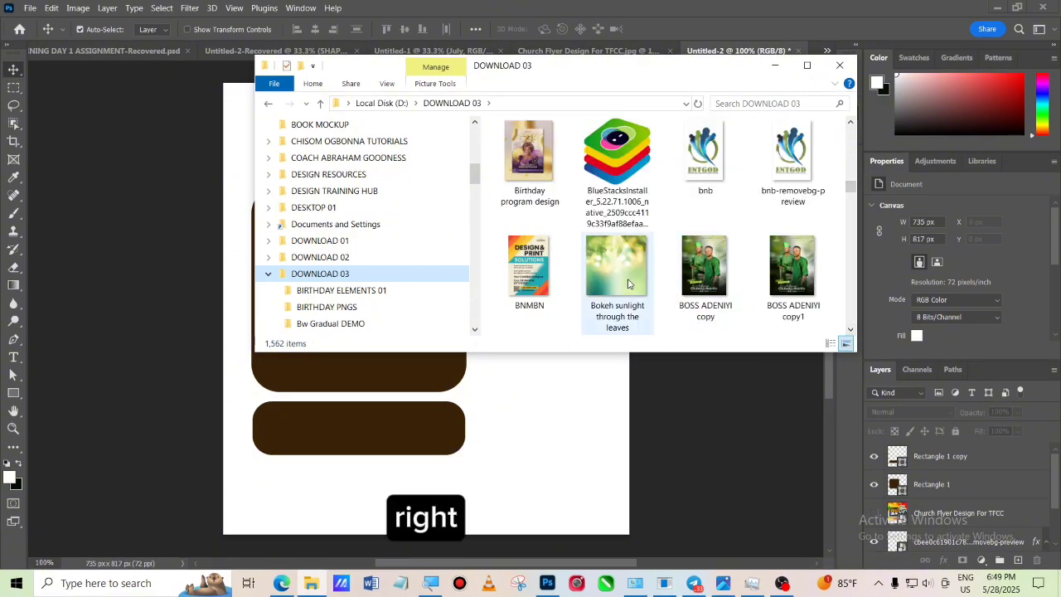
pyautogui.click(629, 284)
pyautogui.moveTo(629, 284); pyautogui.dragTo(559, 450)
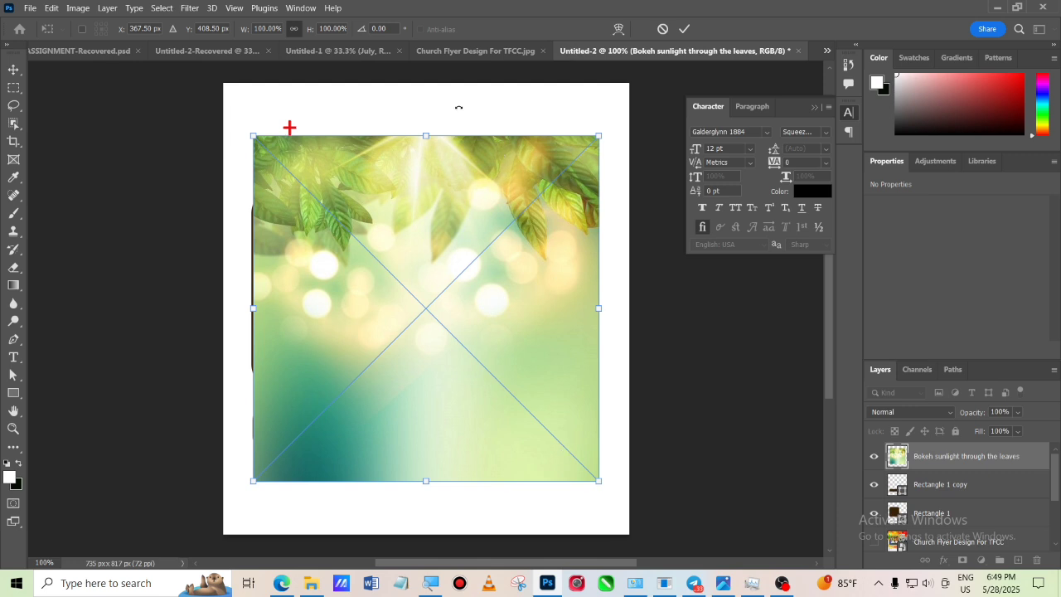
# - Scale the bokeh image to about 137% so it covers the whole canvas, and move its layer directly above the Background layer
pyautogui.moveTo(427, 135); pyautogui.dragTo(409, 75)
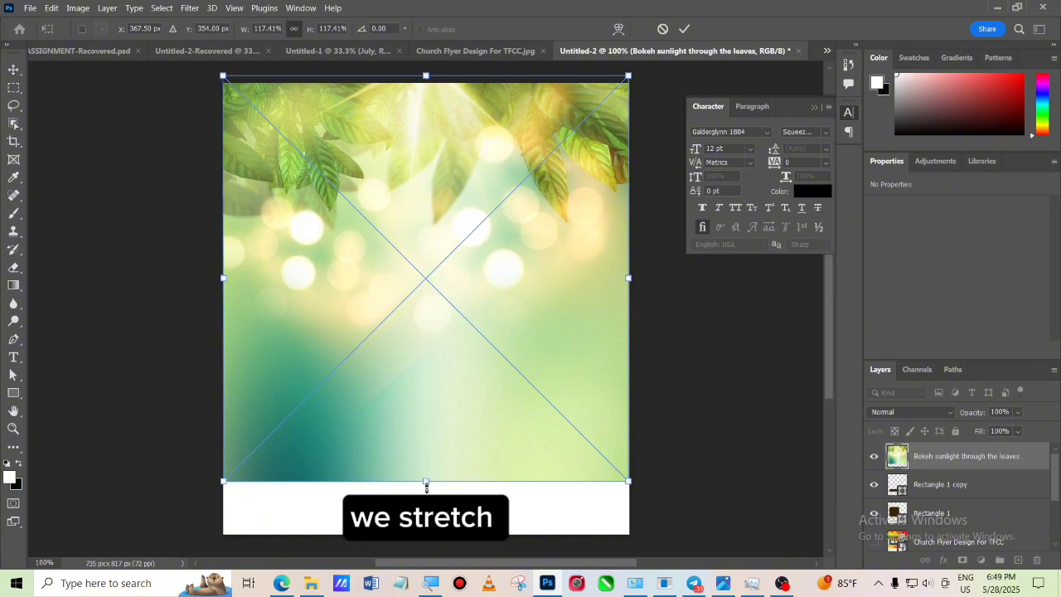
pyautogui.moveTo(426, 487); pyautogui.dragTo(429, 554)
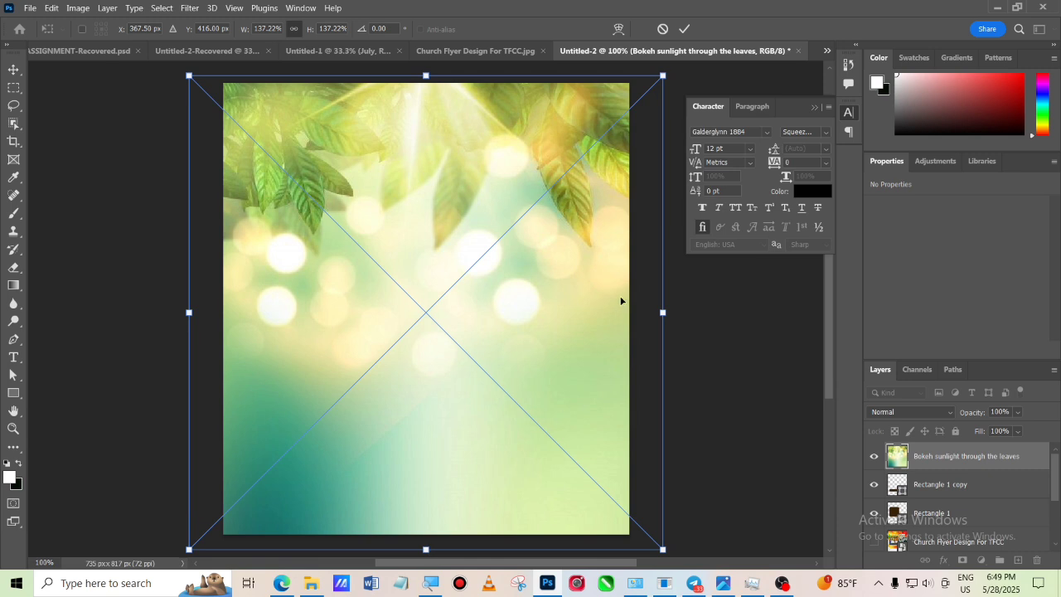
pyautogui.click(685, 31)
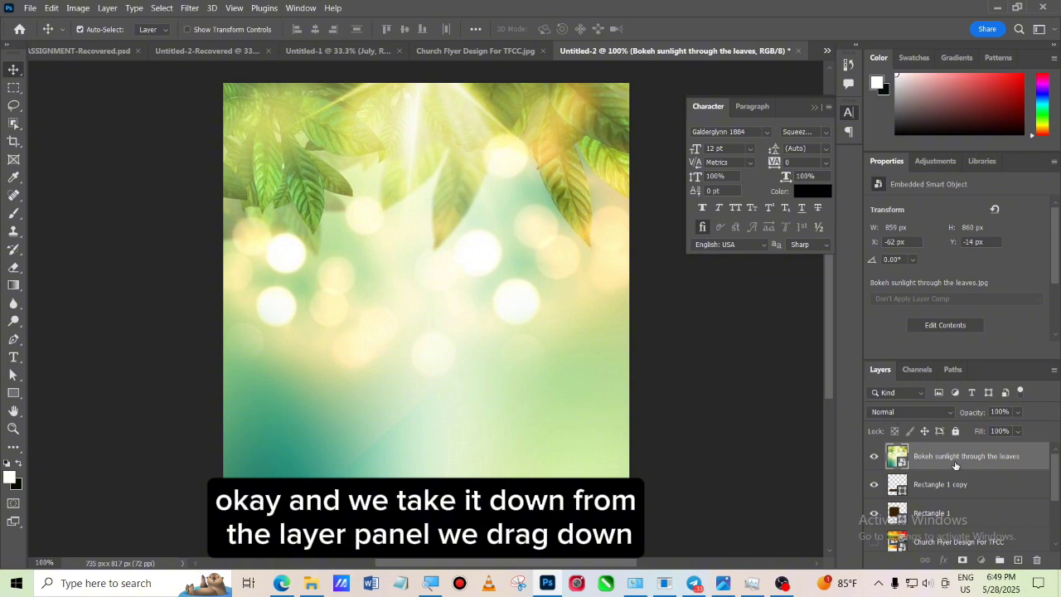
pyautogui.moveTo(955, 466); pyautogui.dragTo(956, 527)
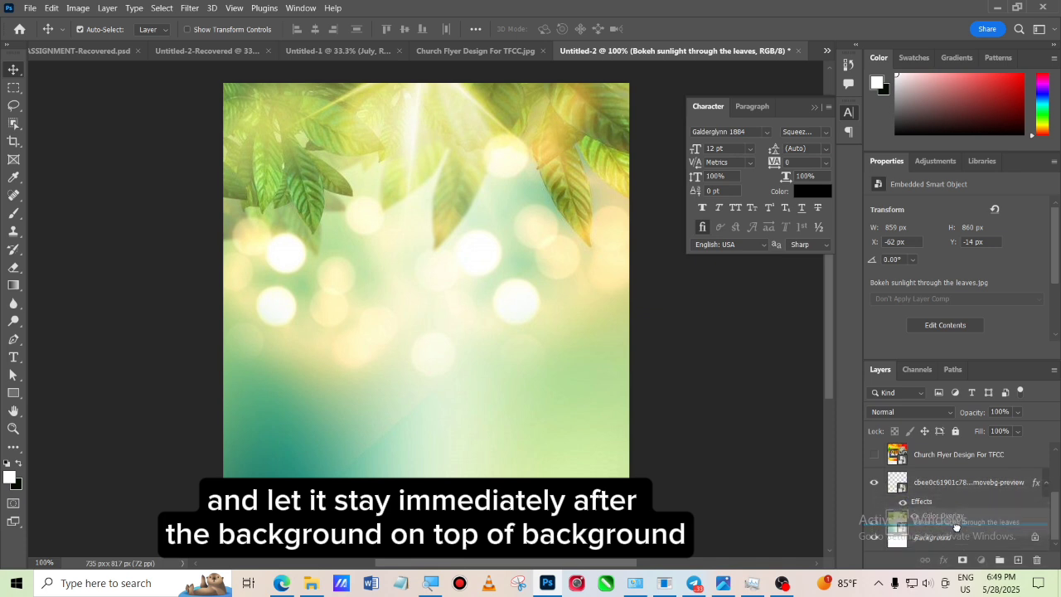
pyautogui.moveTo(956, 527); pyautogui.dragTo(957, 529)
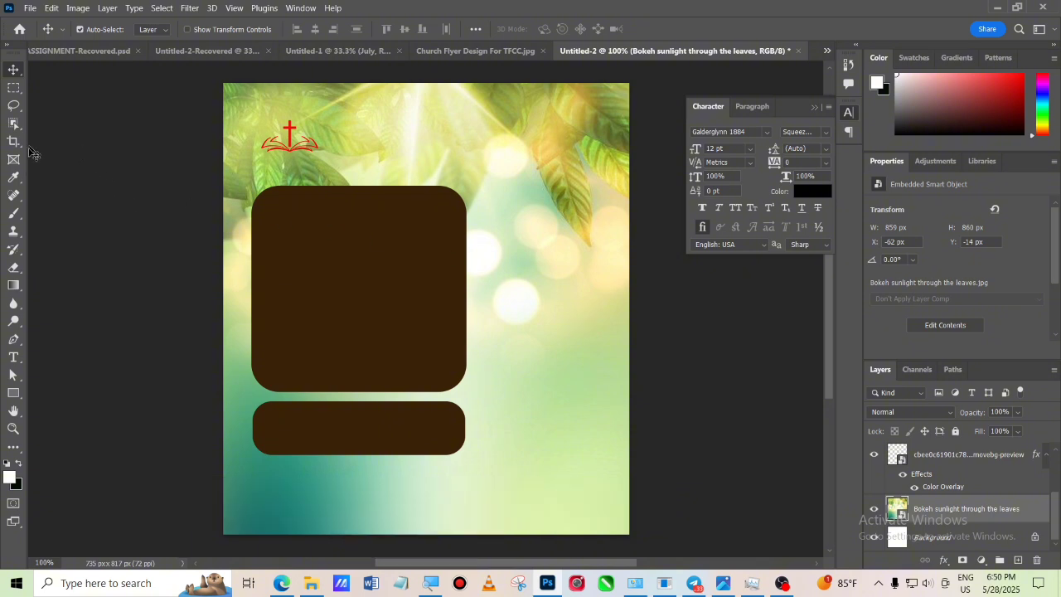
# - Select the upper part of the canvas edge to edge, apply a Motion Blur of 46 pixels at 0° to the bokeh layer, and deselect everything
pyautogui.click(11, 88)
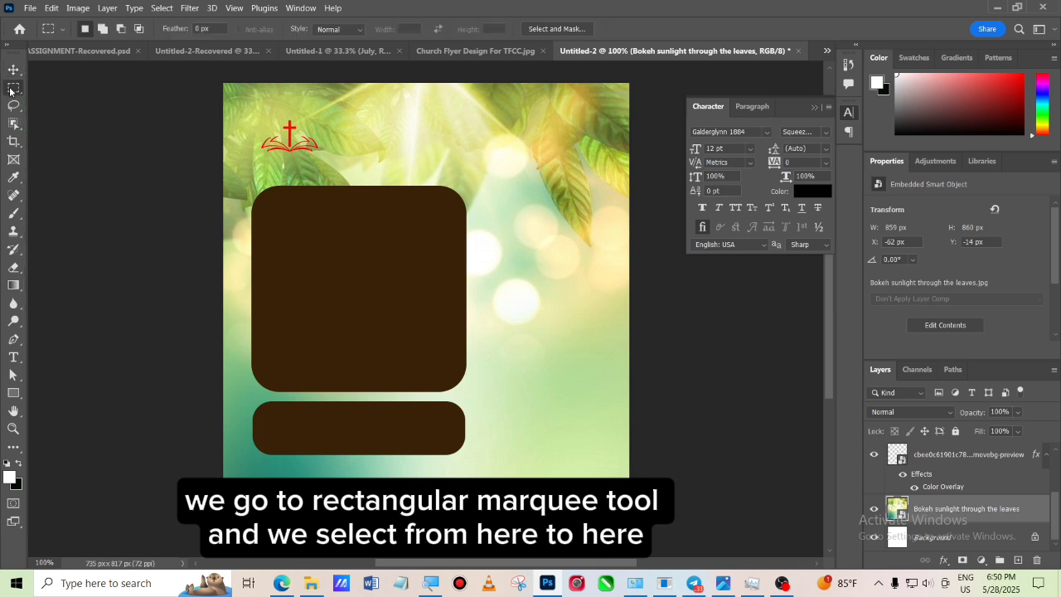
pyautogui.moveTo(223, 82); pyautogui.dragTo(630, 269)
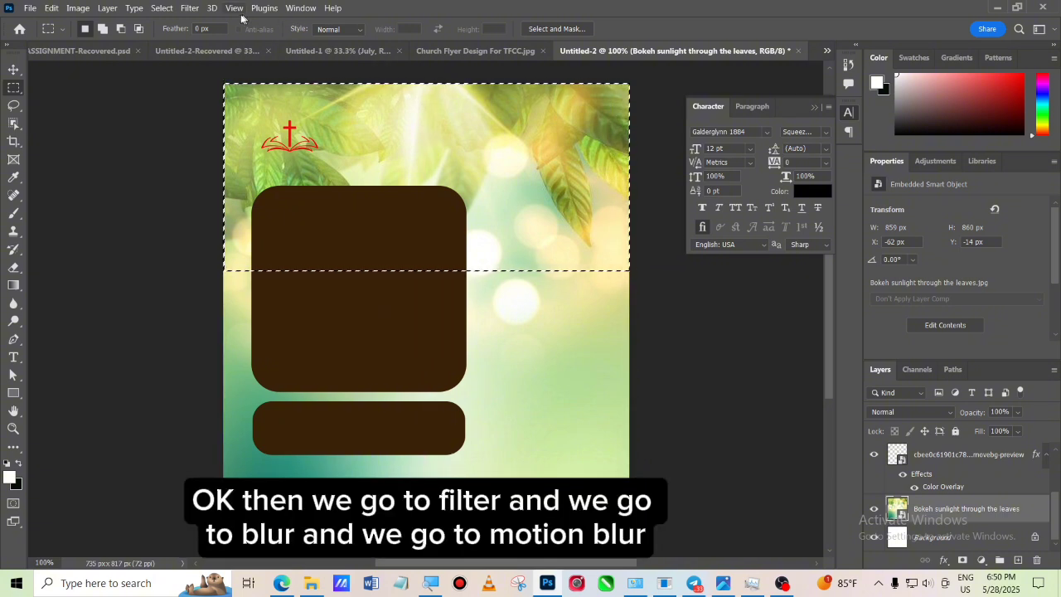
pyautogui.click(188, 8)
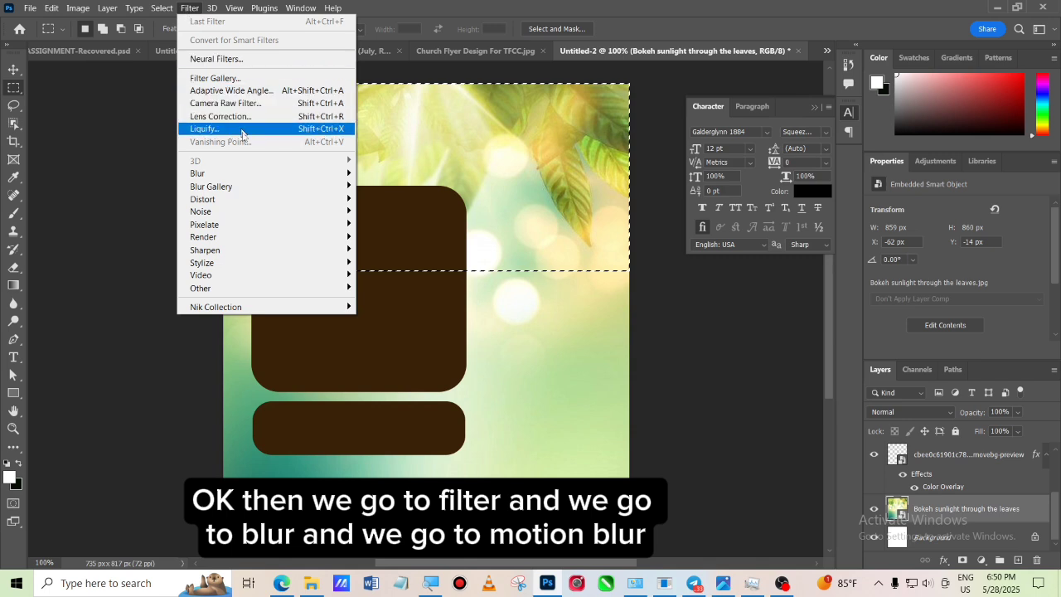
pyautogui.moveTo(346, 181)
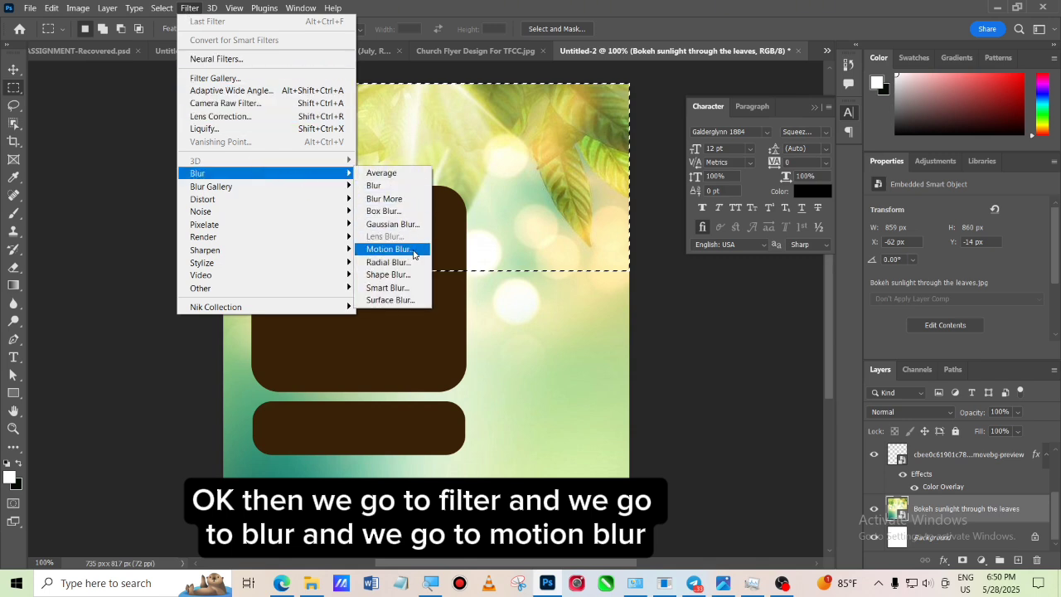
pyautogui.click(388, 248)
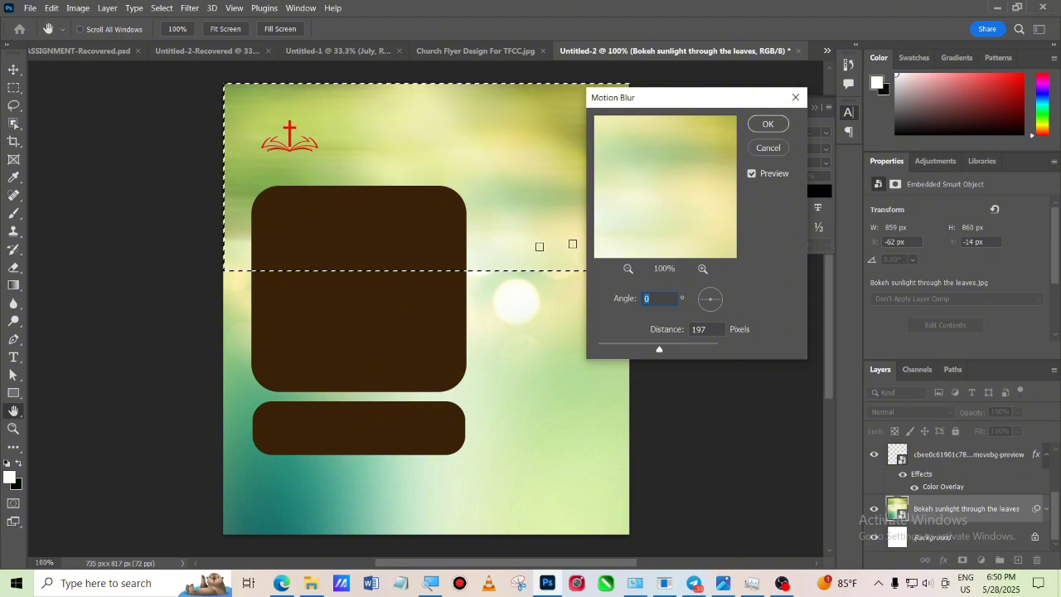
pyautogui.moveTo(659, 349); pyautogui.dragTo(628, 347)
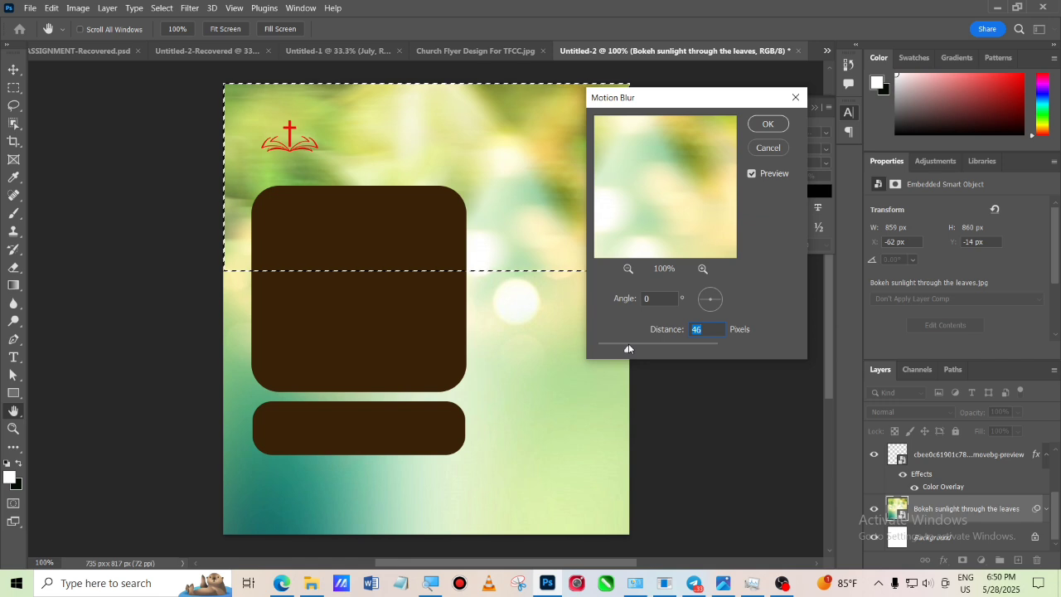
pyautogui.click(769, 125)
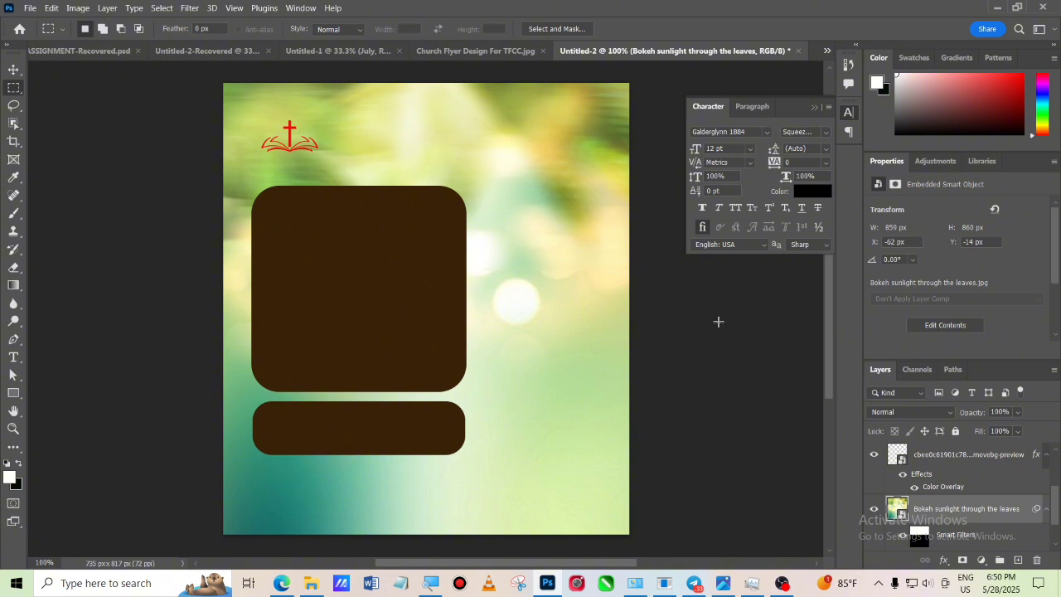
pyautogui.click(12, 71)
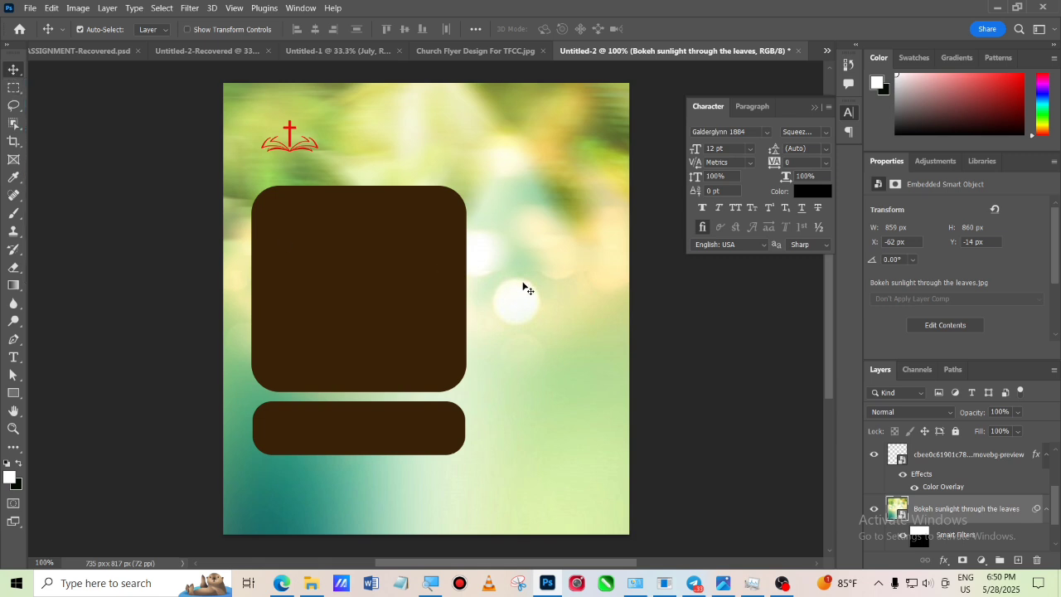
pyautogui.click(680, 374)
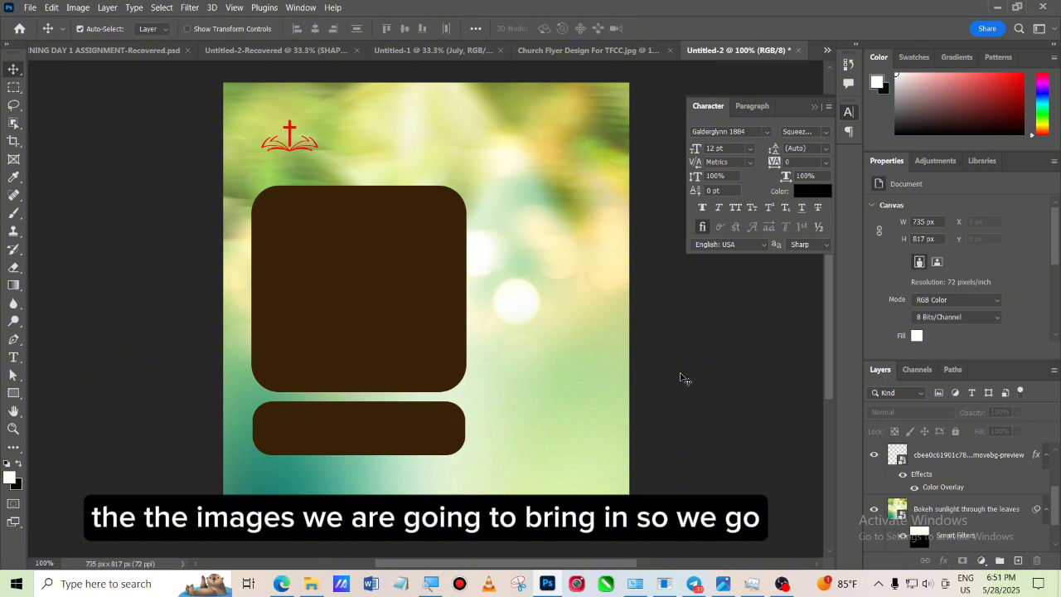
# - Draw a black rectangle about 192 × 231 px beside the upper part of the large brown panel, and set its stroke width to 0 px
pyautogui.click(14, 394)
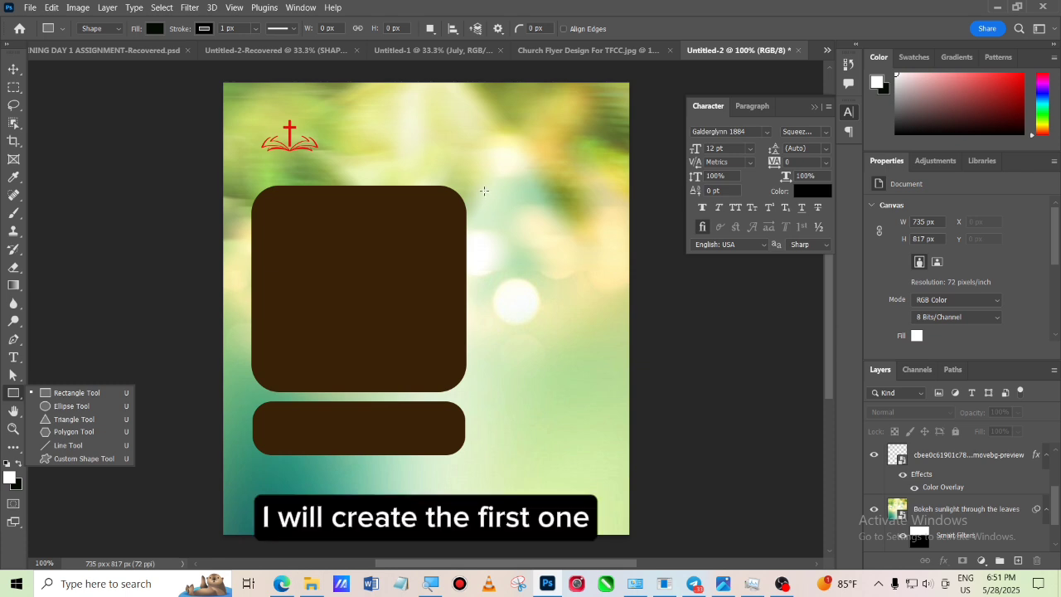
pyautogui.click(480, 150)
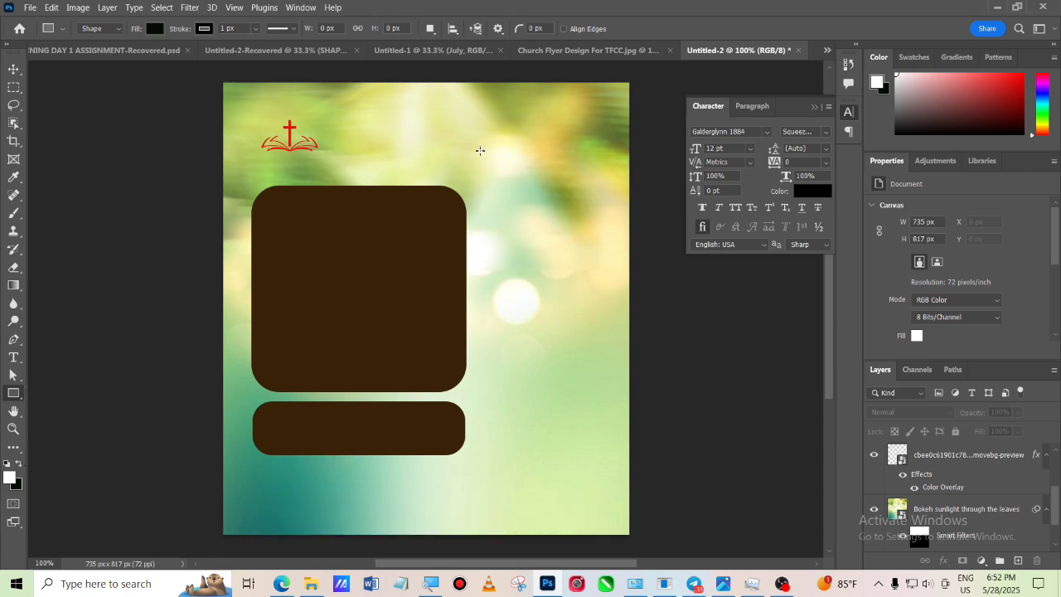
pyautogui.moveTo(479, 150); pyautogui.dragTo(586, 277)
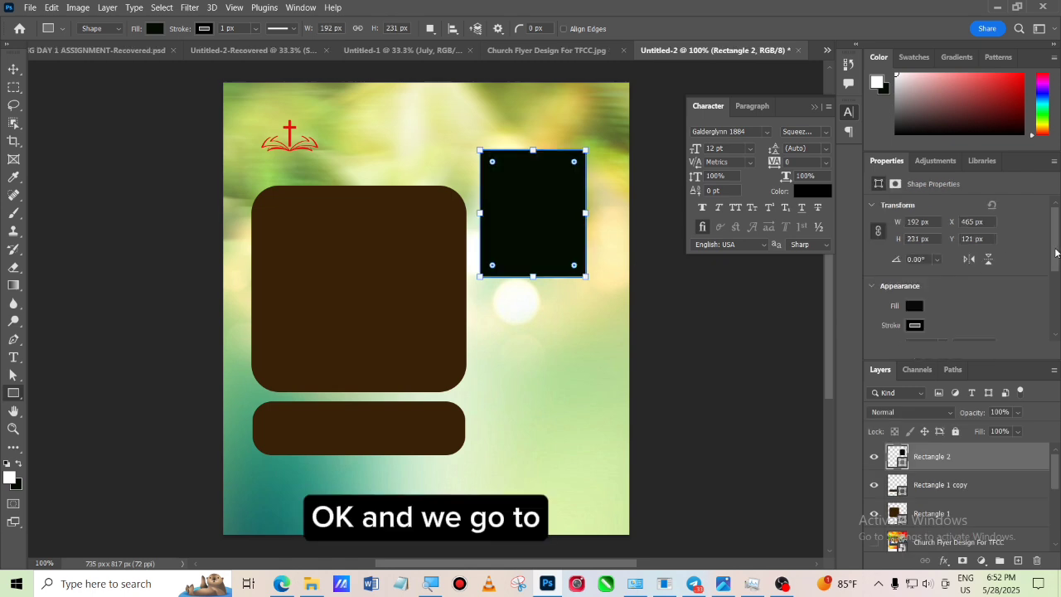
pyautogui.scroll(-3, 1055, 252)
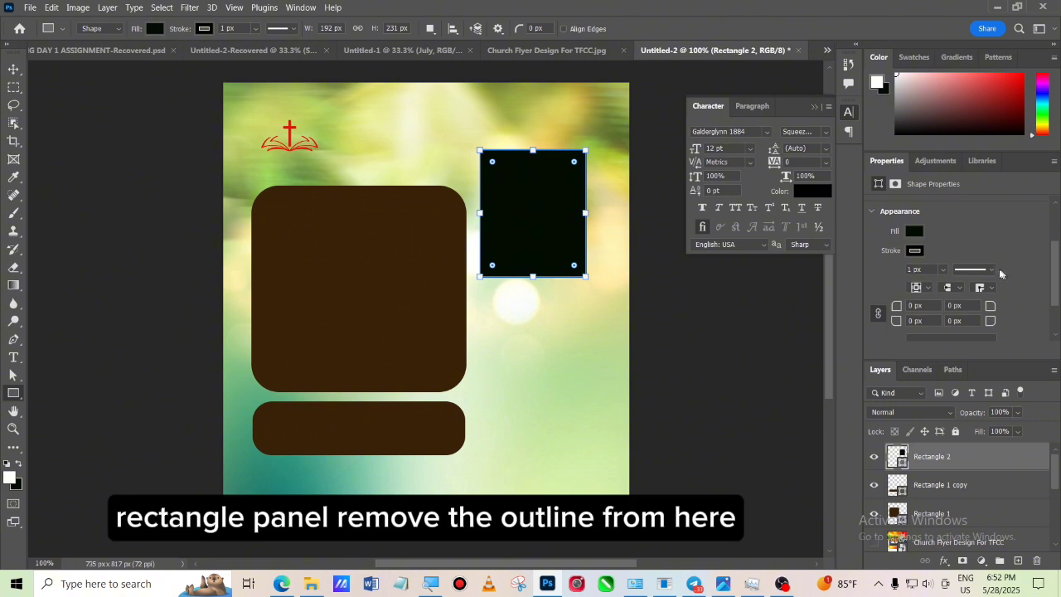
pyautogui.click(945, 271)
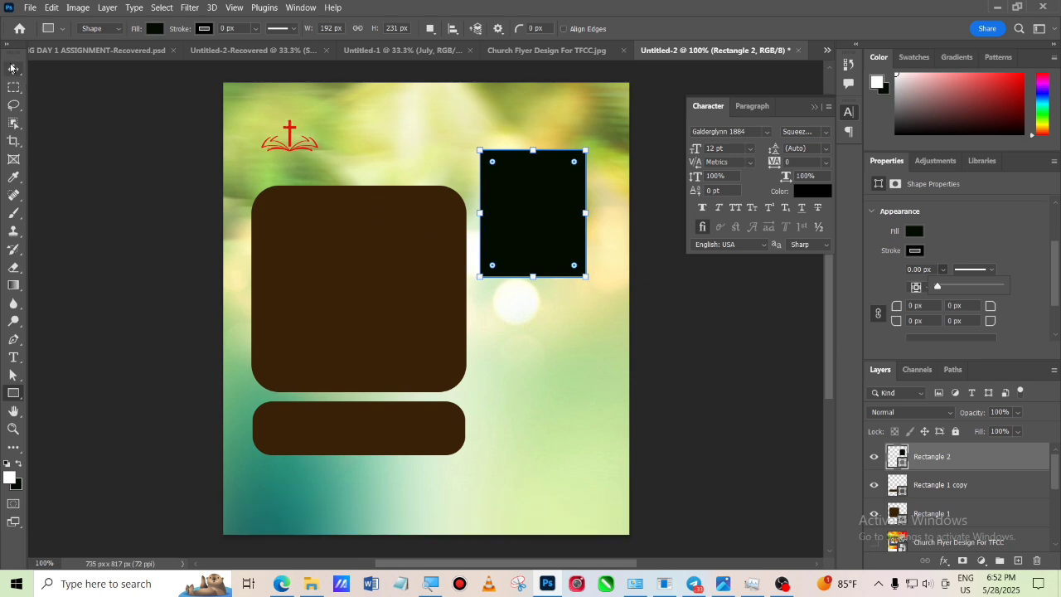
pyautogui.click(14, 72)
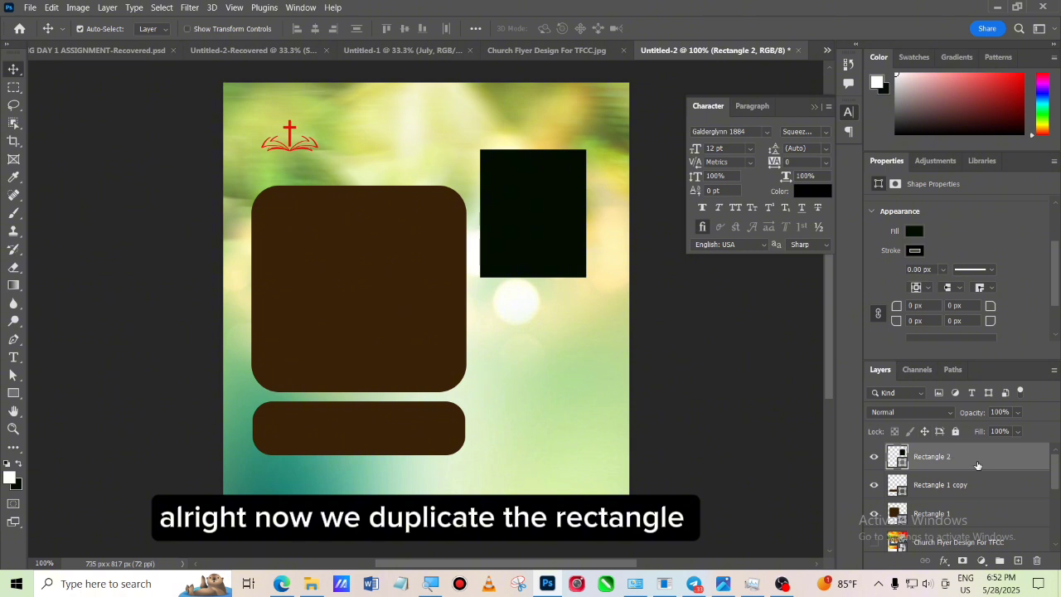
# - Duplicate the black rectangle twice, staggering the first copy down to the right and the second further down to the left
pyautogui.moveTo(977, 465); pyautogui.dragTo(1018, 561)
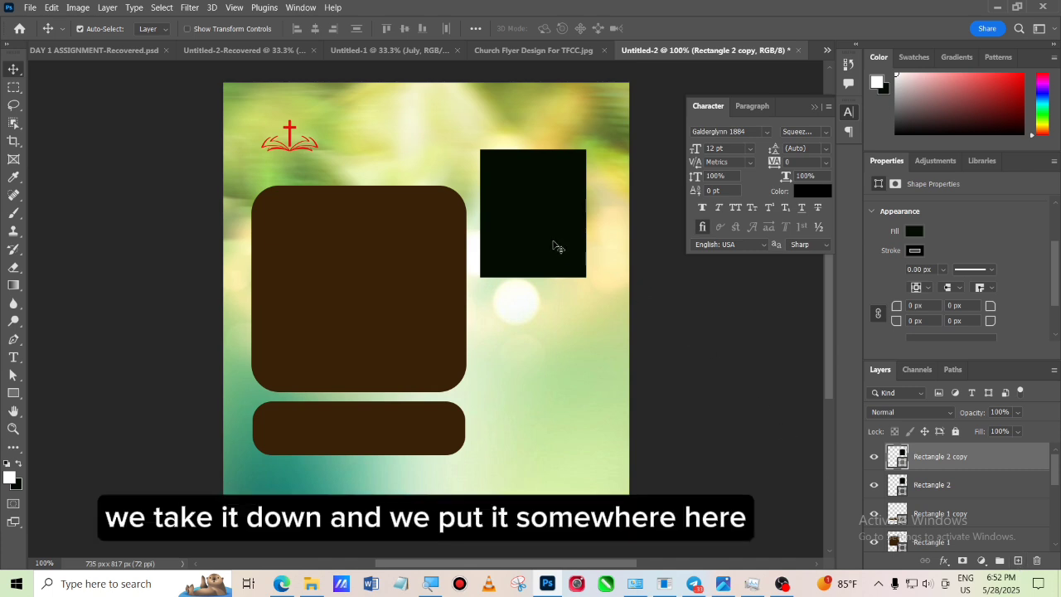
pyautogui.moveTo(556, 246); pyautogui.dragTo(591, 314)
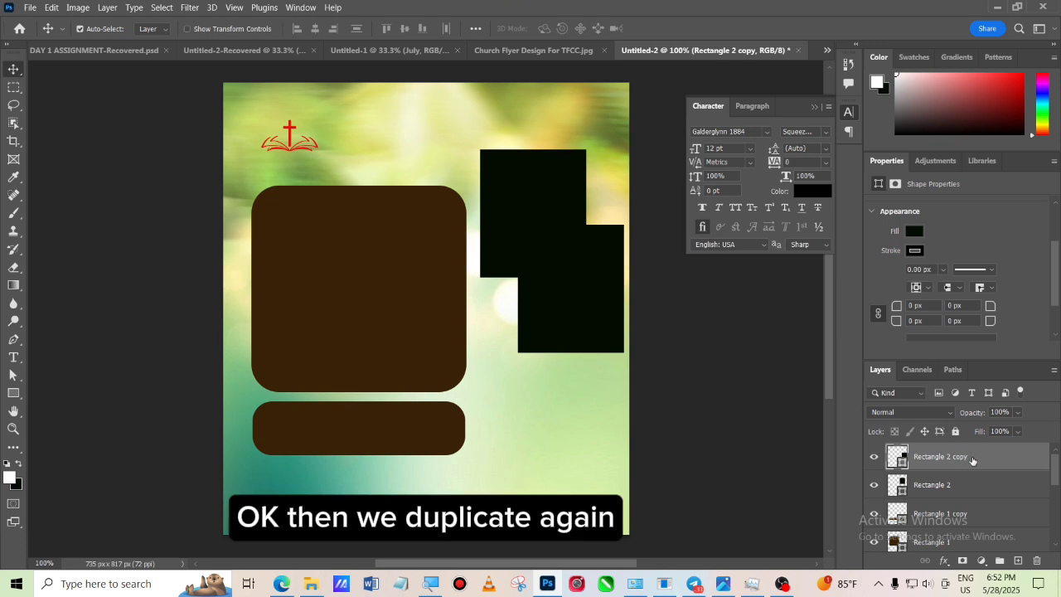
pyautogui.moveTo(973, 461); pyautogui.dragTo(1019, 562)
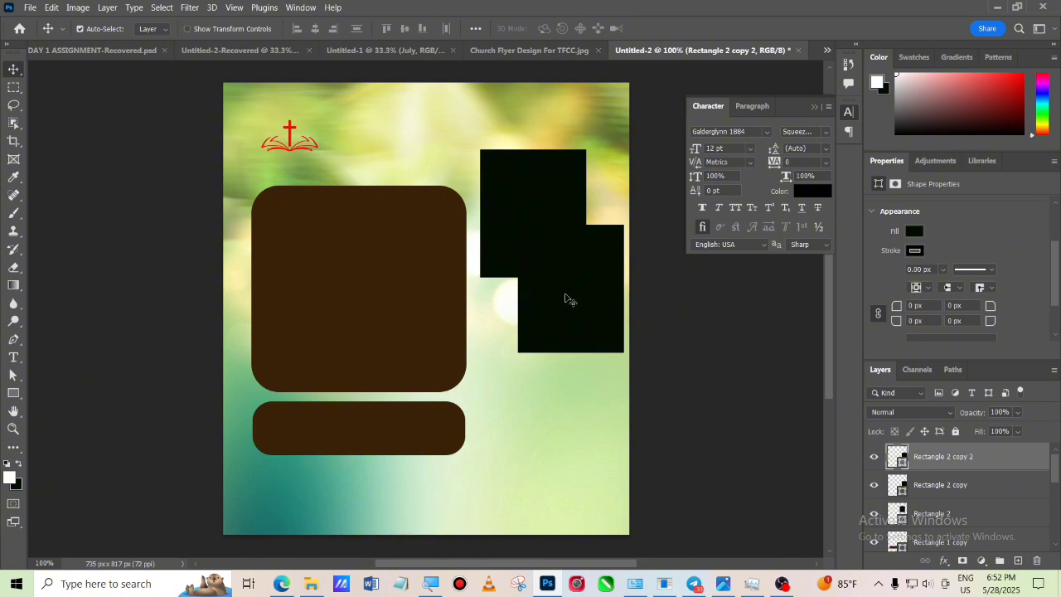
pyautogui.moveTo(567, 300); pyautogui.dragTo(519, 387)
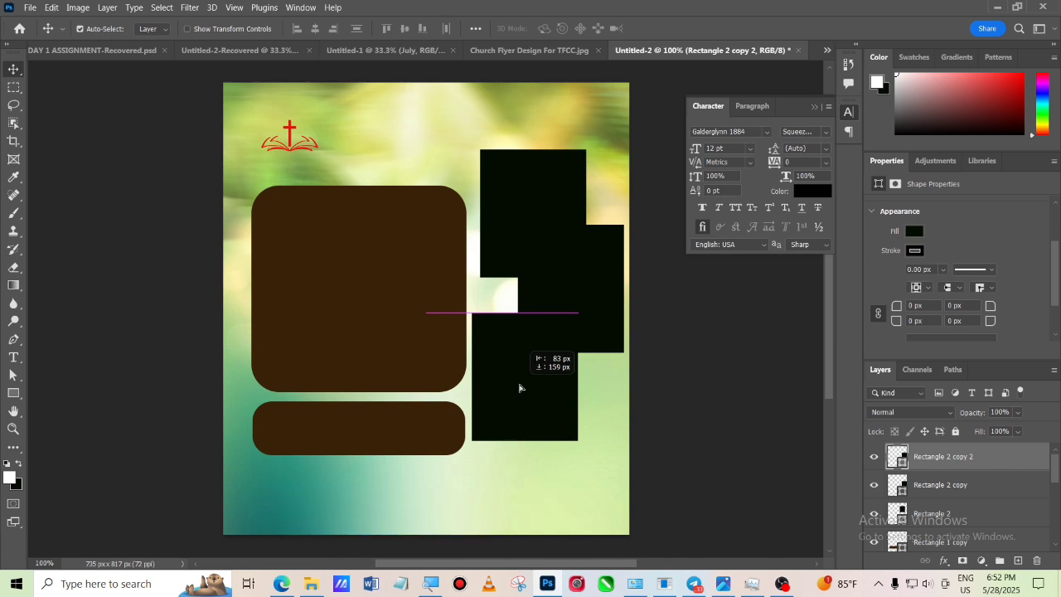
pyautogui.moveTo(519, 387); pyautogui.dragTo(521, 390)
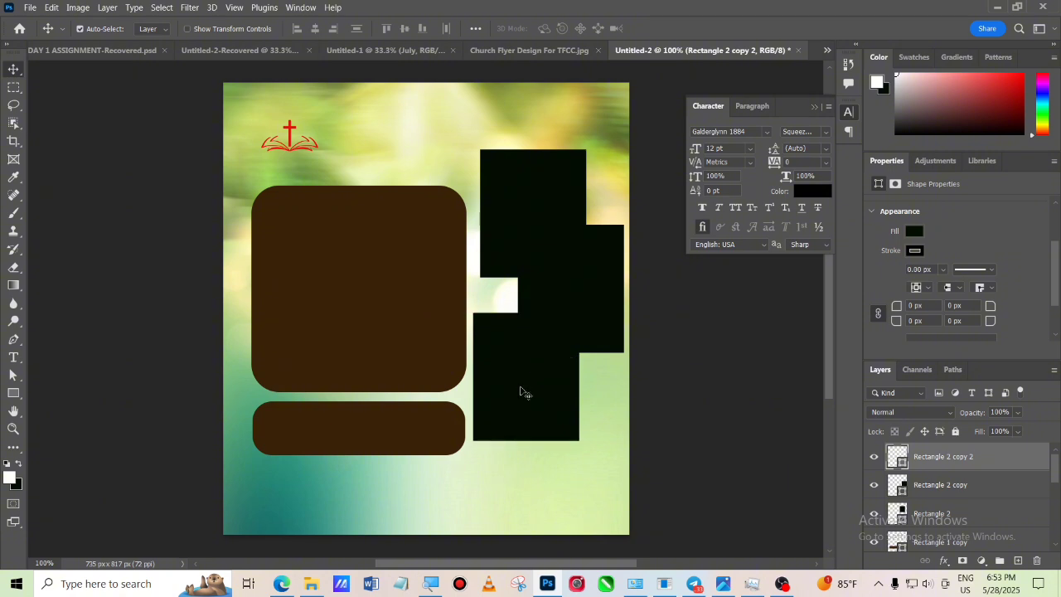
# - Move the topmost black rectangle left over the large brown panel's upper-right corner, and nudge the lowest one slightly right
pyautogui.click(498, 218)
pyautogui.moveTo(498, 218); pyautogui.dragTo(453, 214)
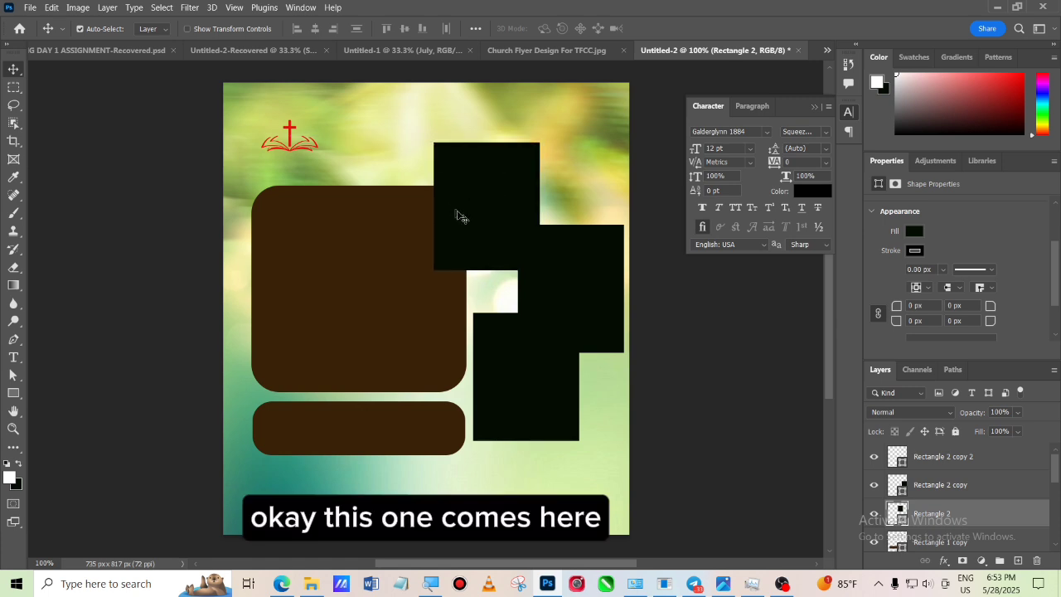
pyautogui.moveTo(535, 372); pyautogui.dragTo(539, 371)
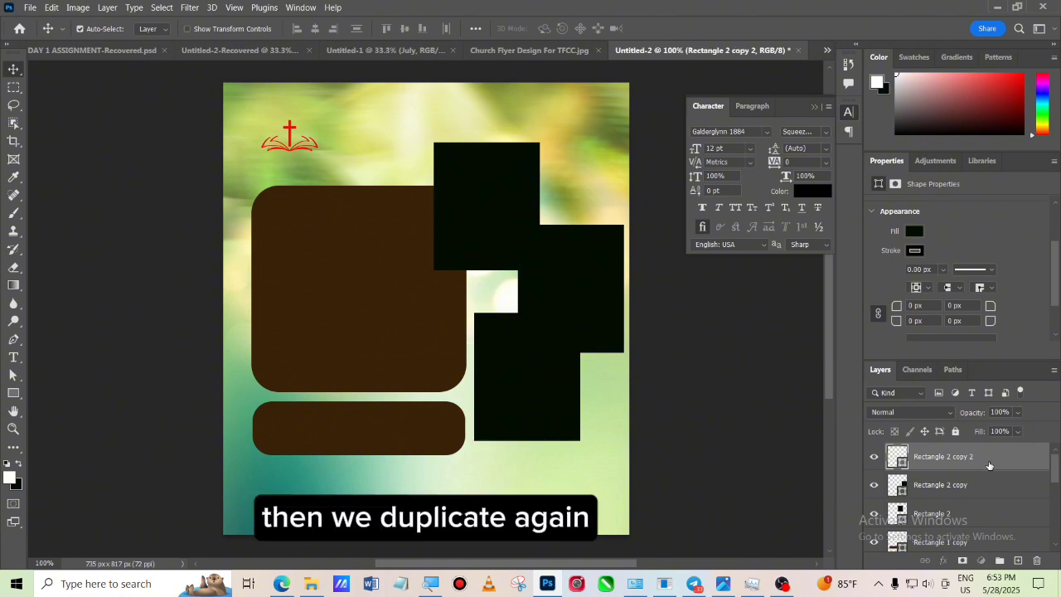
# - Duplicate the lowest black rectangle, place the copy down to the right near the canvas's lower edge, and deselect it
pyautogui.moveTo(989, 461); pyautogui.dragTo(1020, 561)
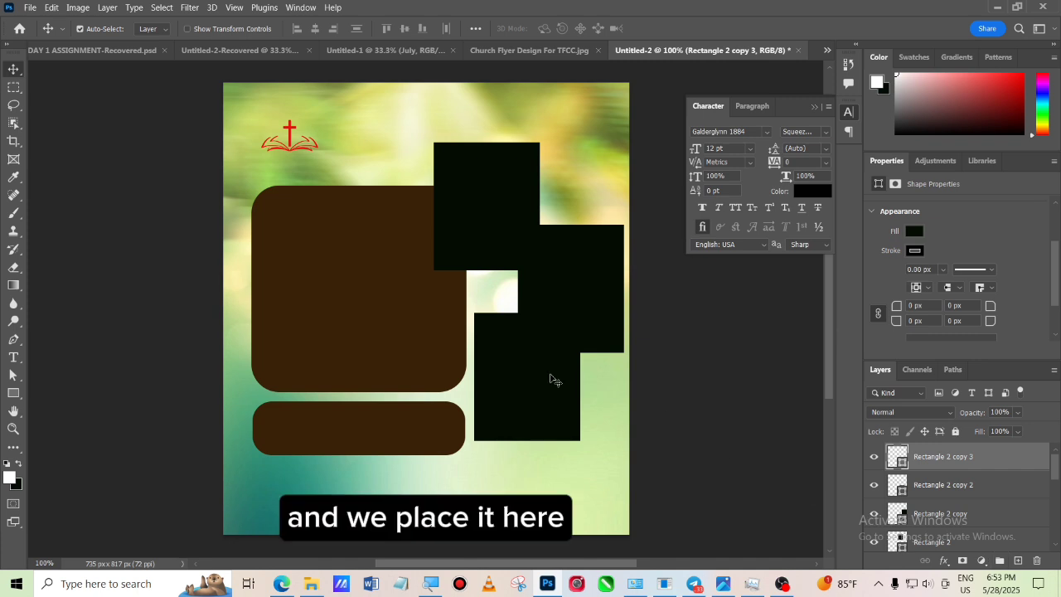
pyautogui.moveTo(554, 392); pyautogui.dragTo(590, 479)
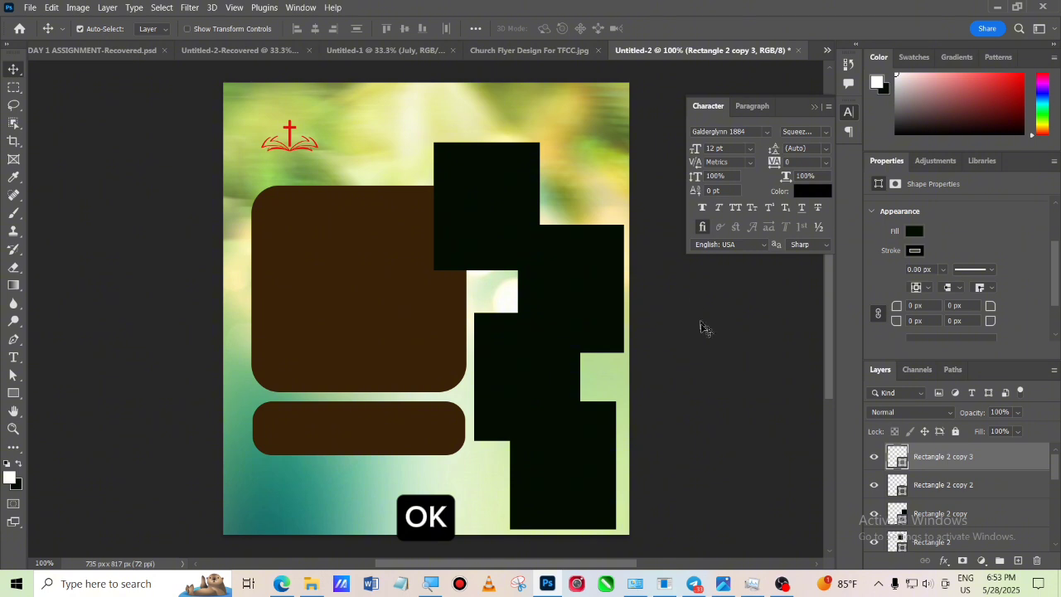
pyautogui.click(718, 379)
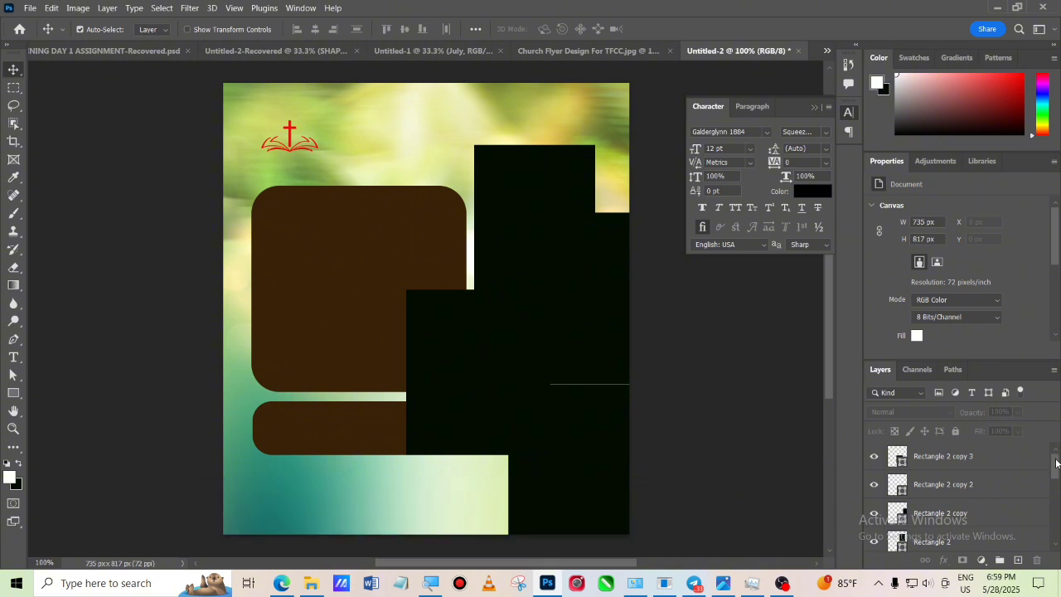
# - Turn on the visibility of the Church Flyer Design For TFCC reference layer
pyautogui.moveTo(1055, 464); pyautogui.dragTo(1055, 502)
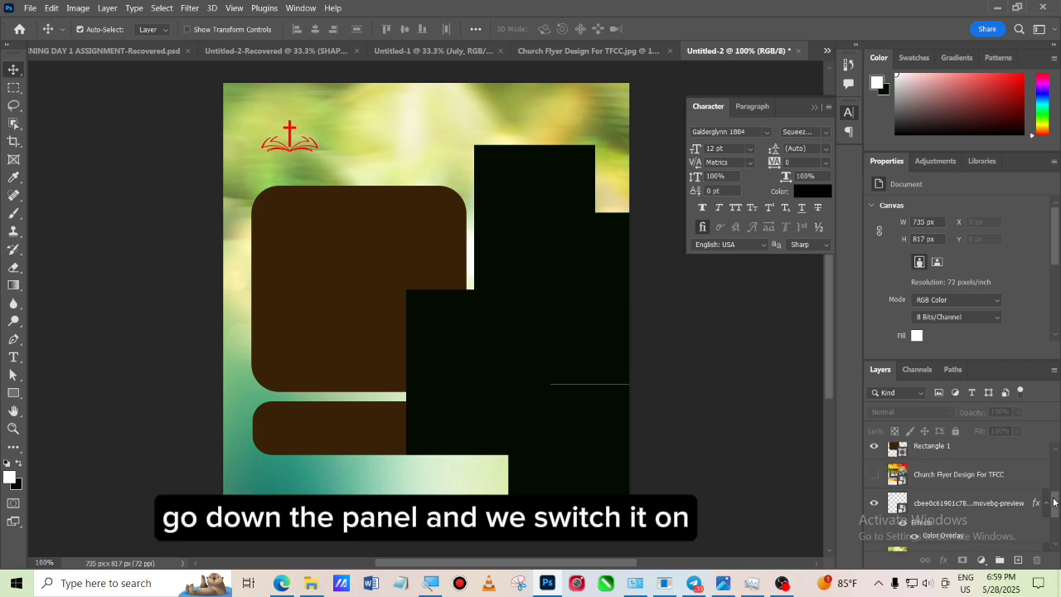
pyautogui.click(874, 475)
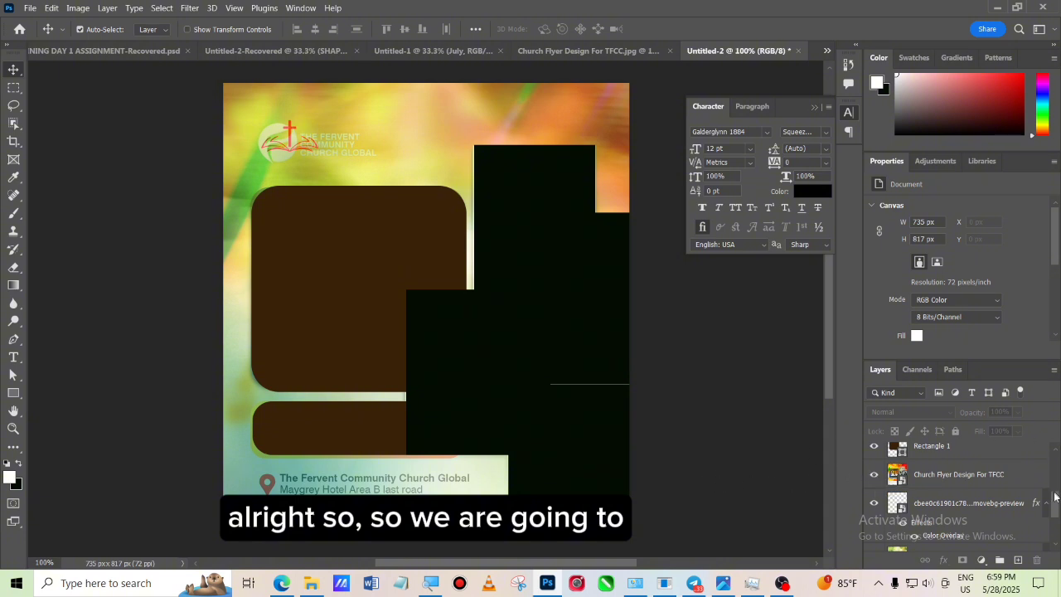
# - Select the Rectangle 2, Rectangle 2 copy, copy 2 and copy 3 layers together, and change their fill to white
pyautogui.moveTo(1054, 502); pyautogui.dragTo(1051, 479)
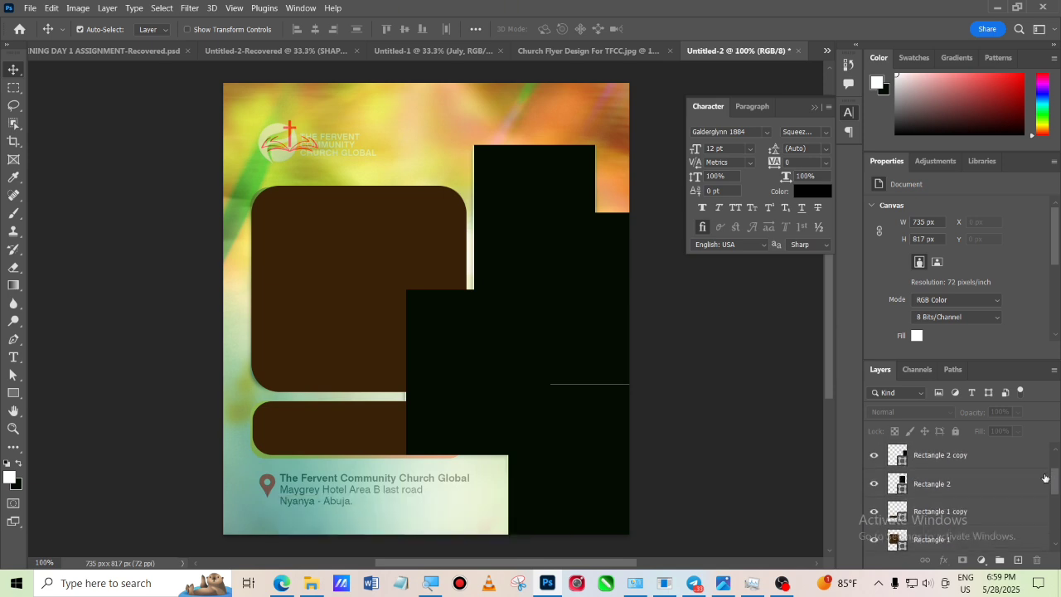
pyautogui.keyDown('ctrl'); pyautogui.click(999, 484); pyautogui.keyUp('ctrl')
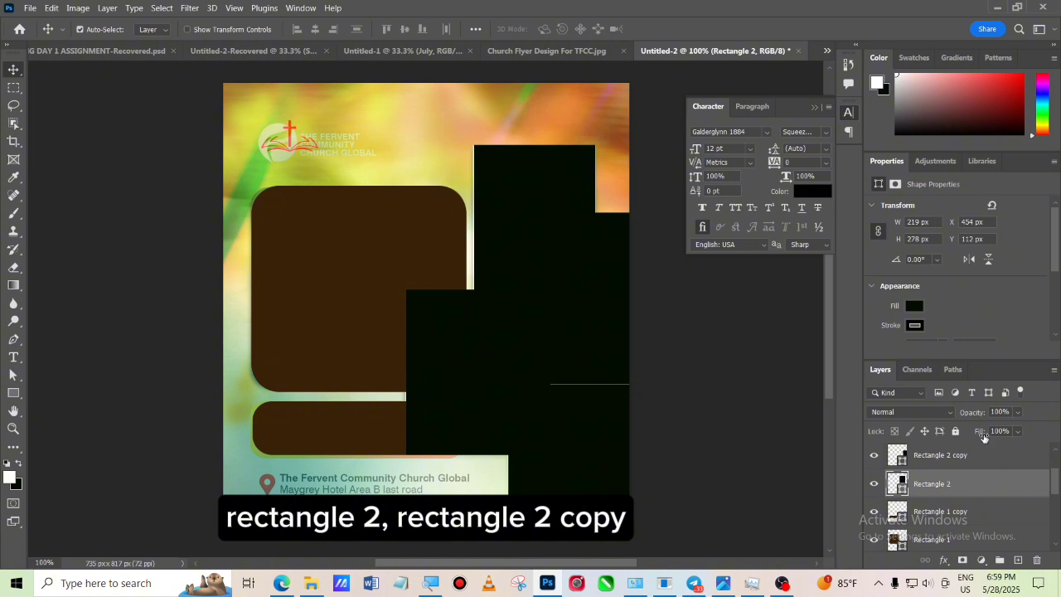
pyautogui.keyDown('shift'); pyautogui.click(989, 465); pyautogui.keyUp('shift')
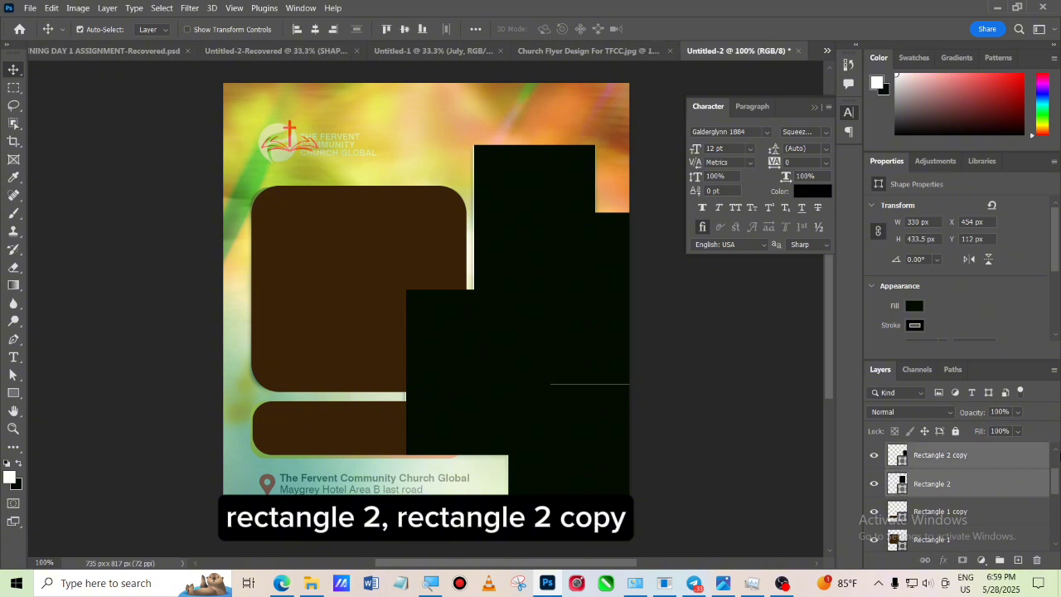
pyautogui.hotkey('ctrl', 'j')
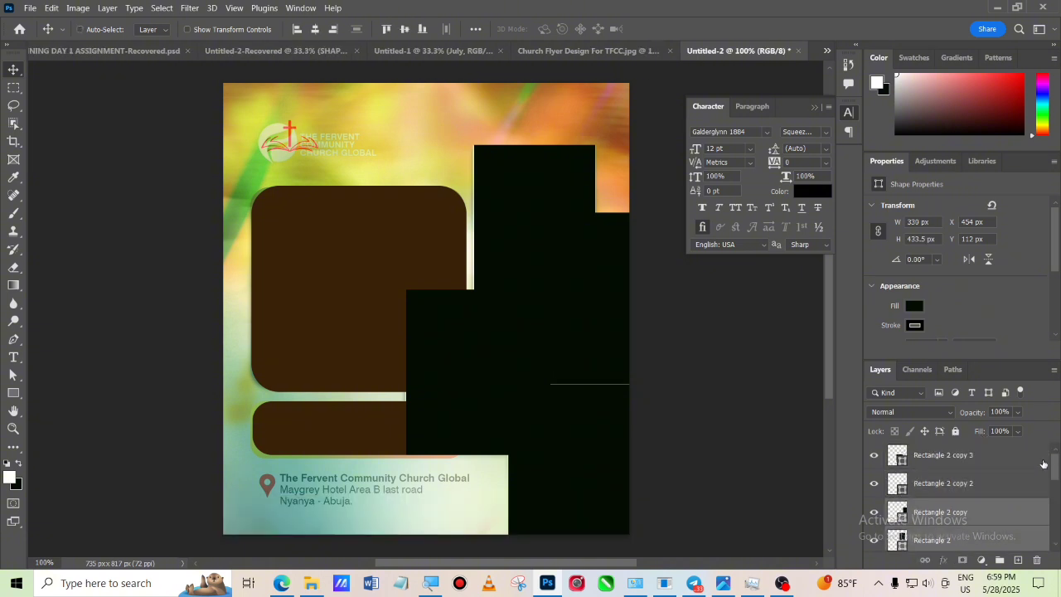
pyautogui.click(990, 493)
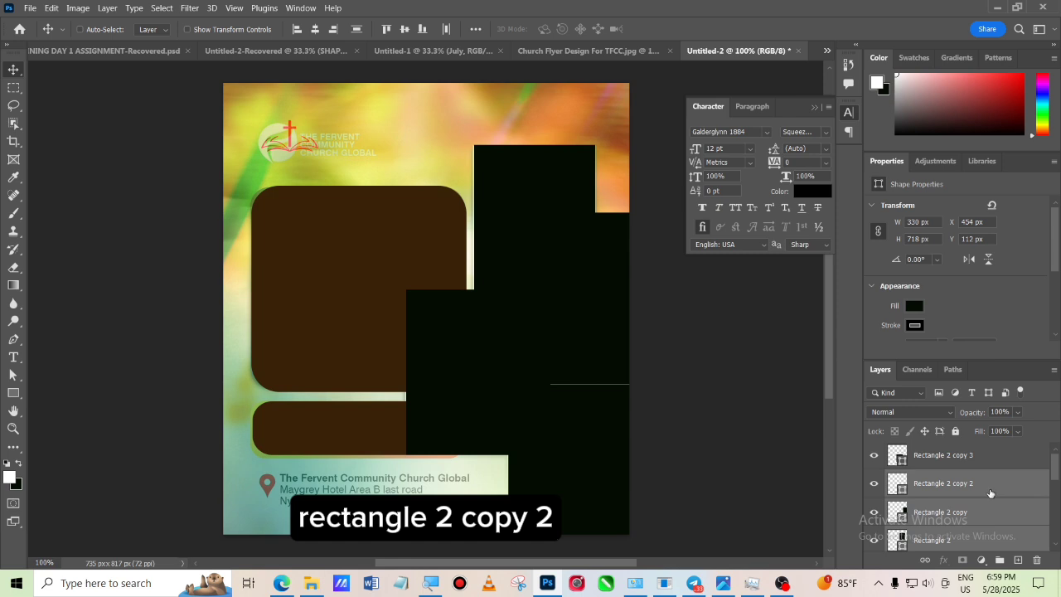
pyautogui.keyDown('ctrl'); pyautogui.click(975, 458); pyautogui.keyUp('ctrl')
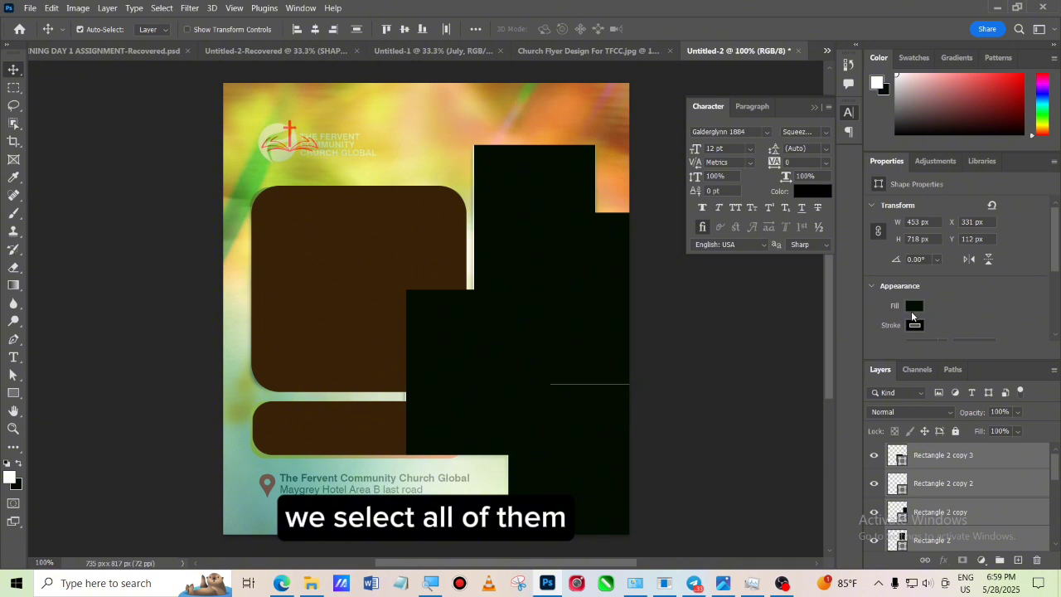
pyautogui.click(913, 307)
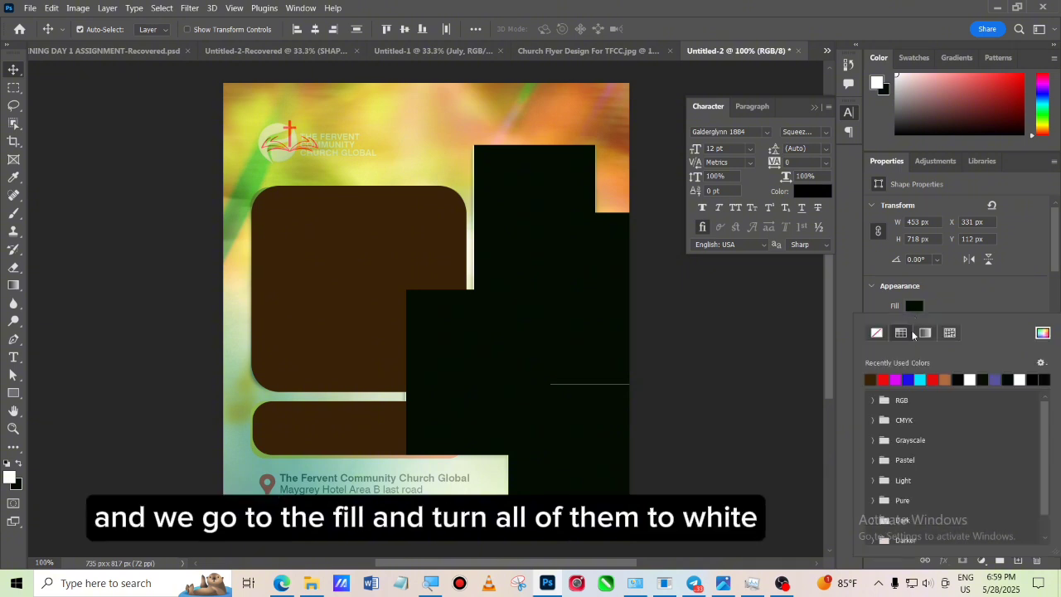
pyautogui.click(969, 379)
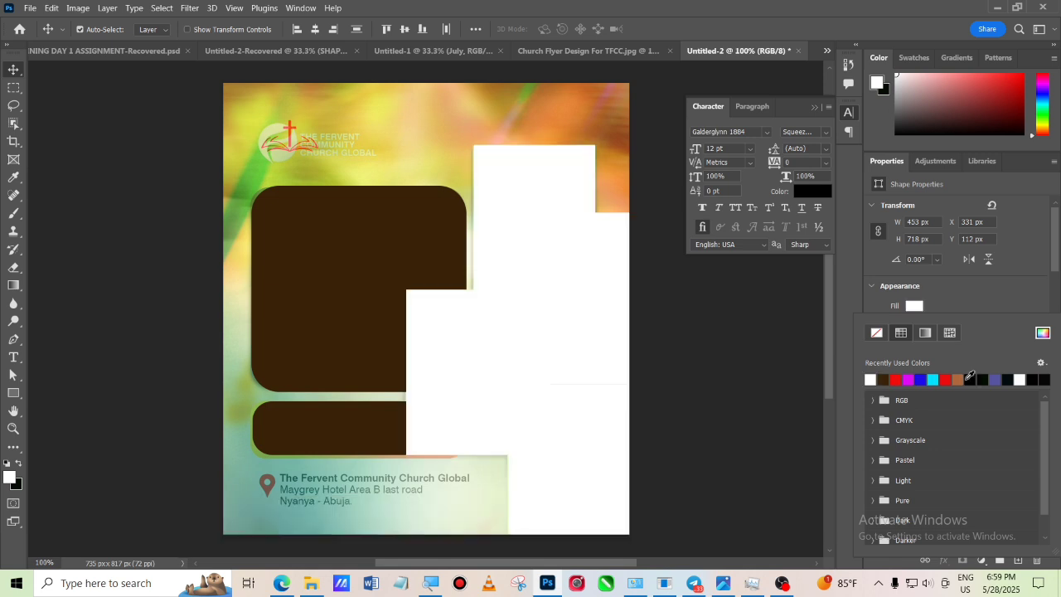
# - Hide the Church Flyer Design For TFCC reference layer
pyautogui.click(743, 426)
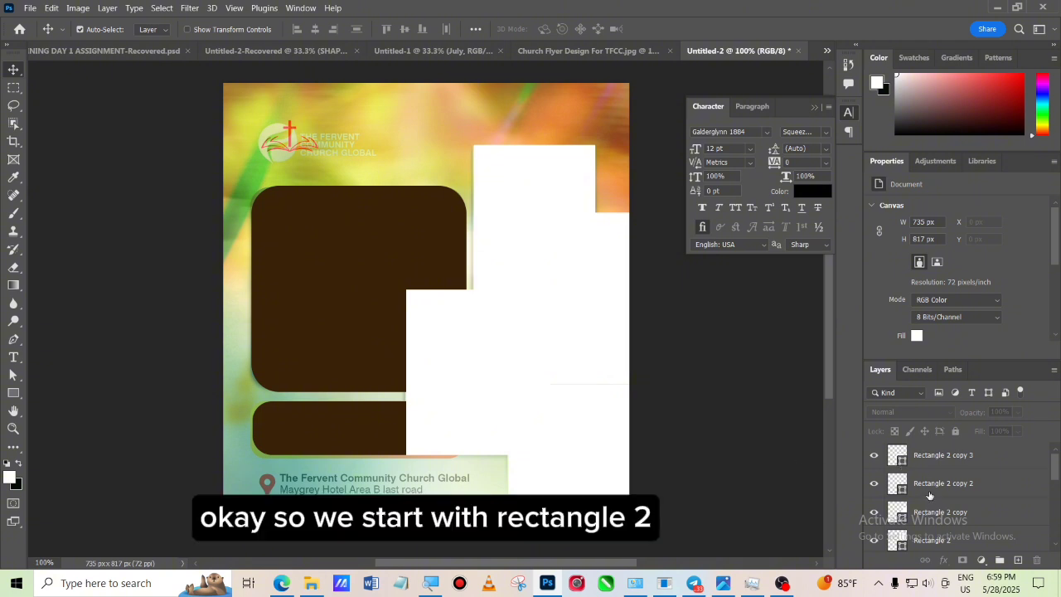
pyautogui.click(939, 540)
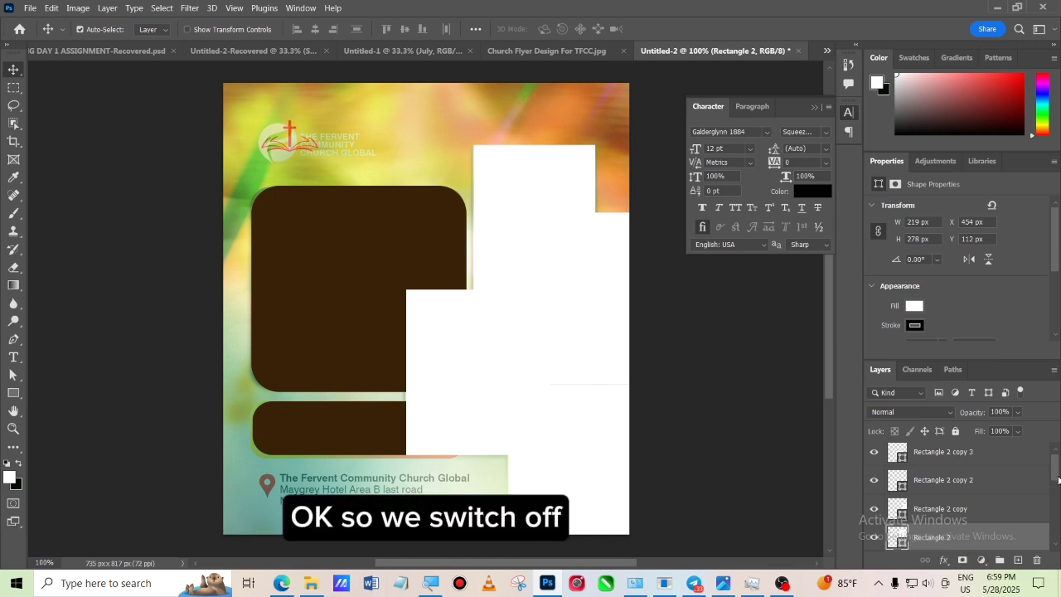
pyautogui.moveTo(1057, 479); pyautogui.dragTo(1056, 515)
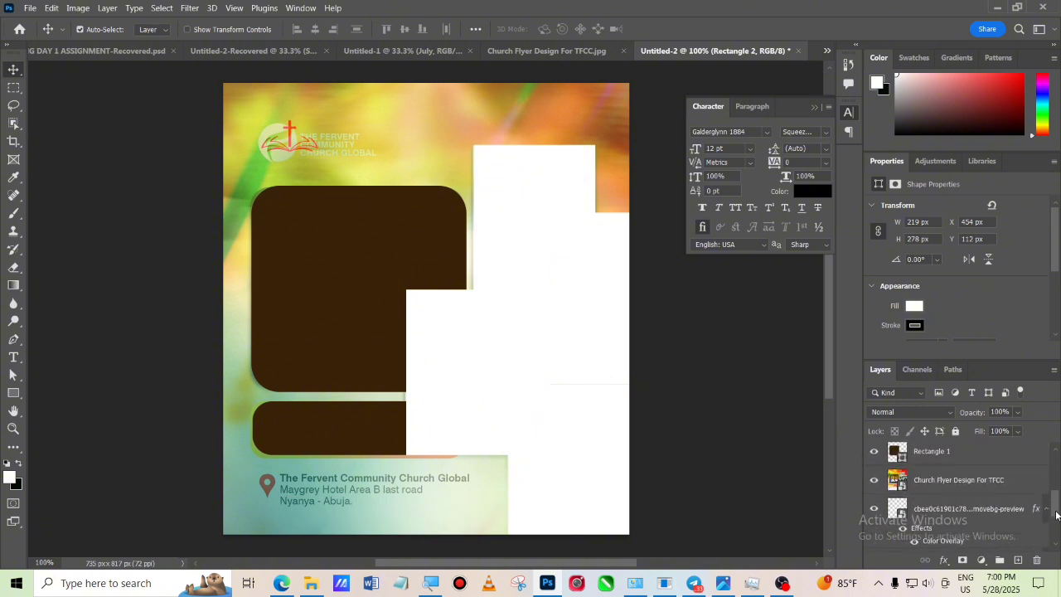
pyautogui.click(872, 482)
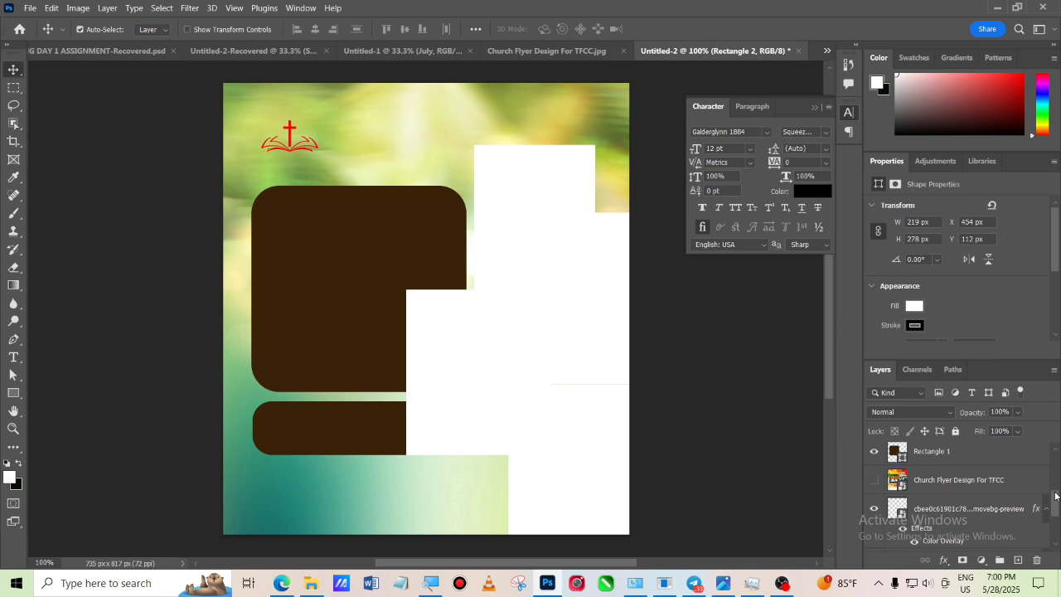
# - Check with a transform box which white rectangle on the canvas belongs to the Rectangle 2 layer, and deselect it
pyautogui.moveTo(1055, 496); pyautogui.dragTo(1046, 466)
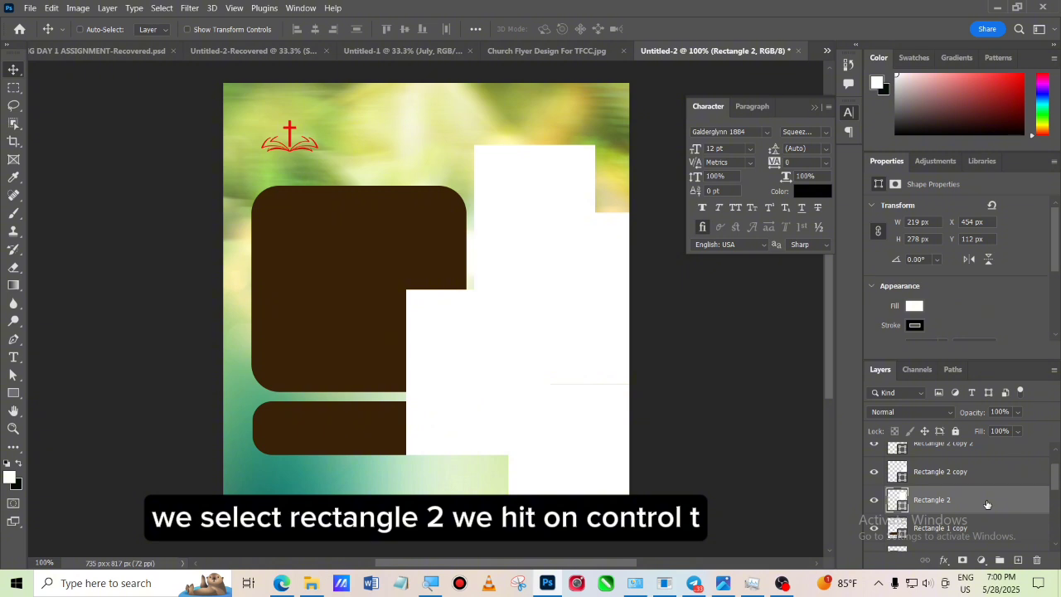
pyautogui.hotkey('ctrl', 't')
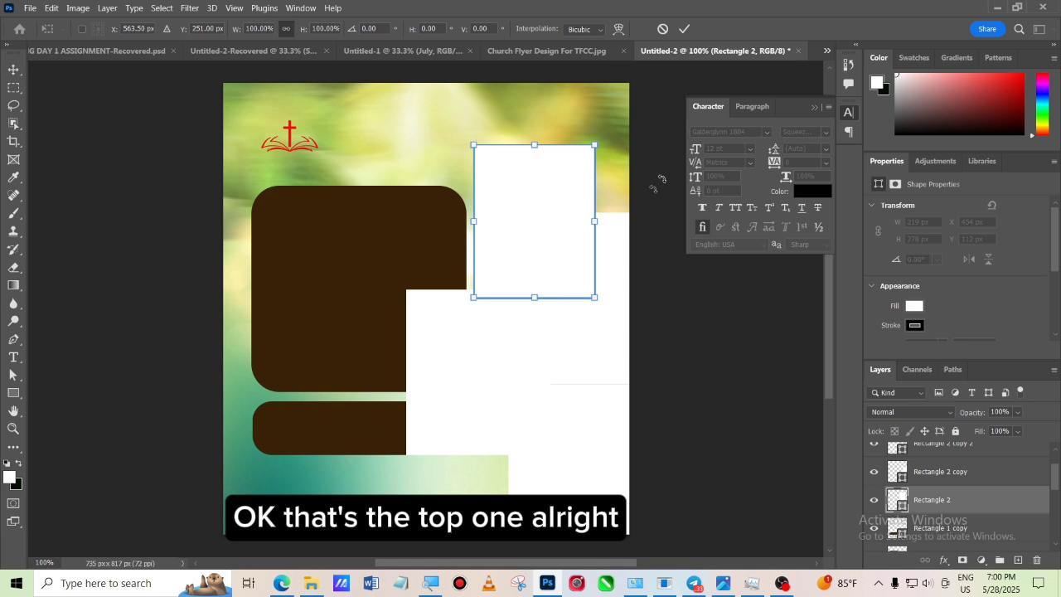
pyautogui.click(684, 29)
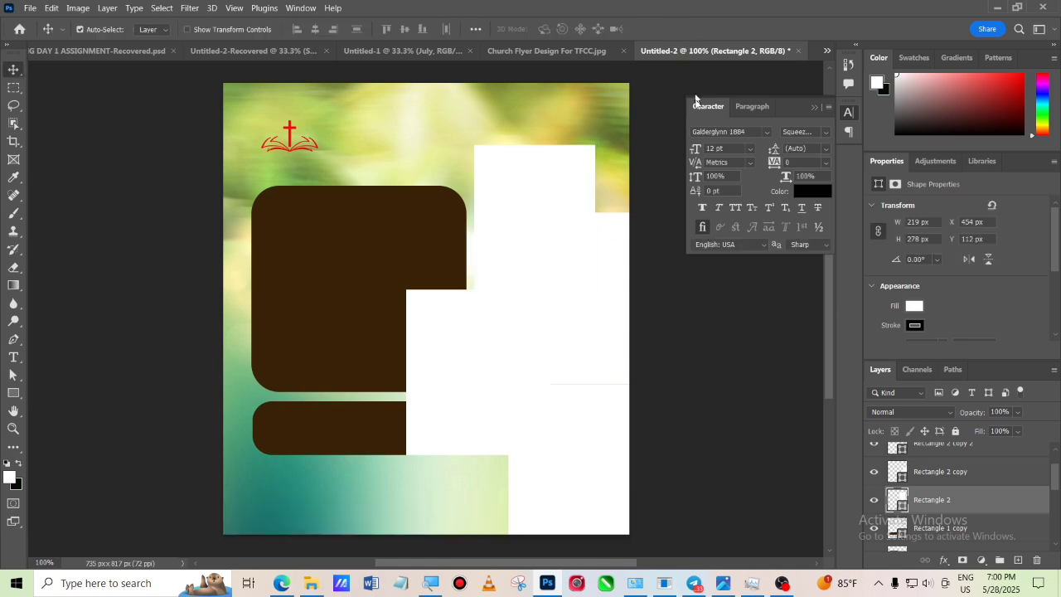
pyautogui.click(717, 359)
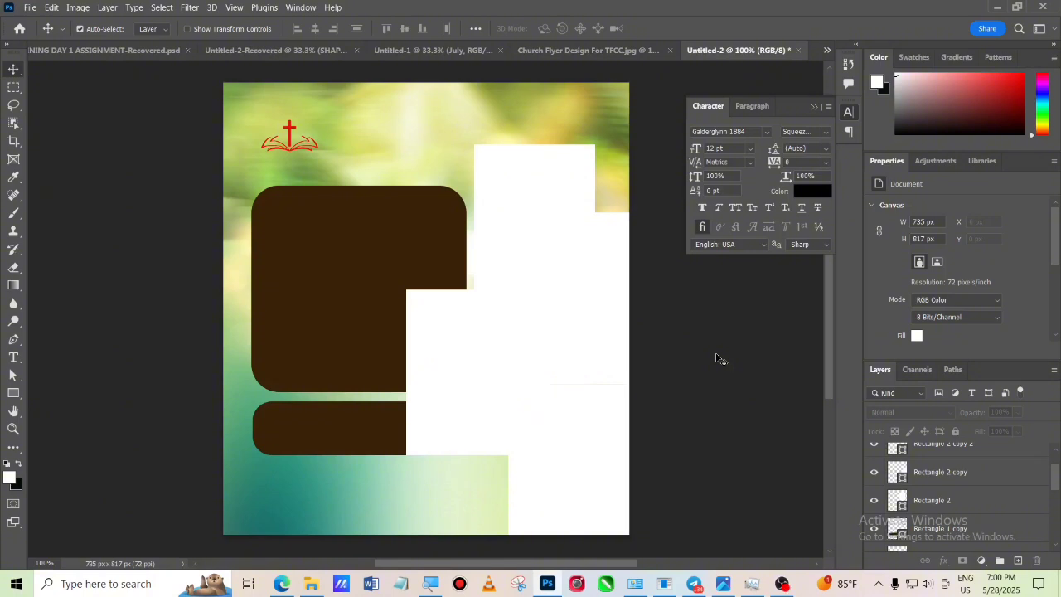
# - Duplicate the Rectangle 2 layer
pyautogui.click(934, 501)
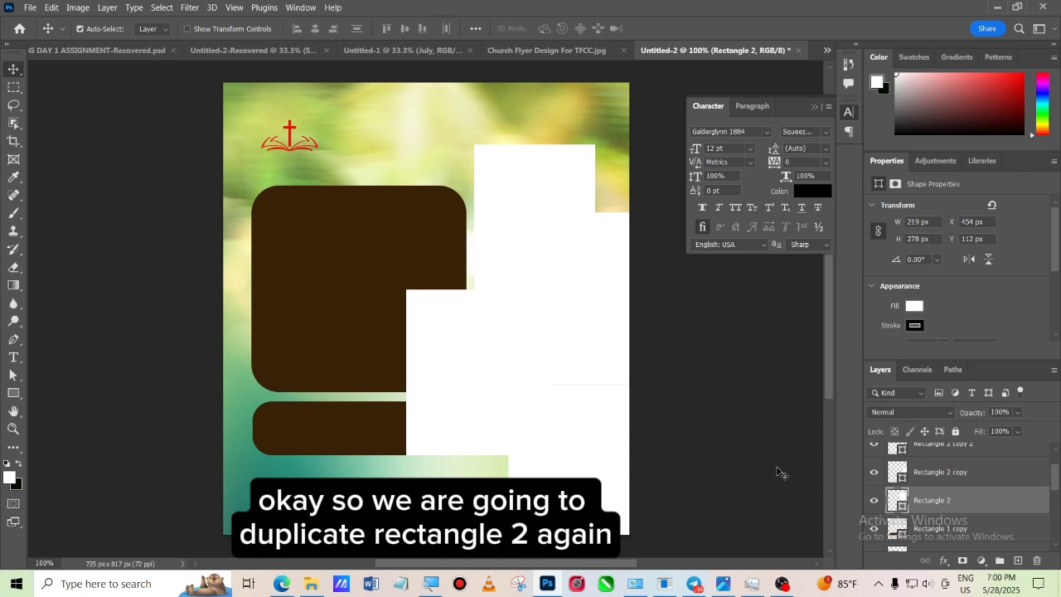
pyautogui.click(897, 478)
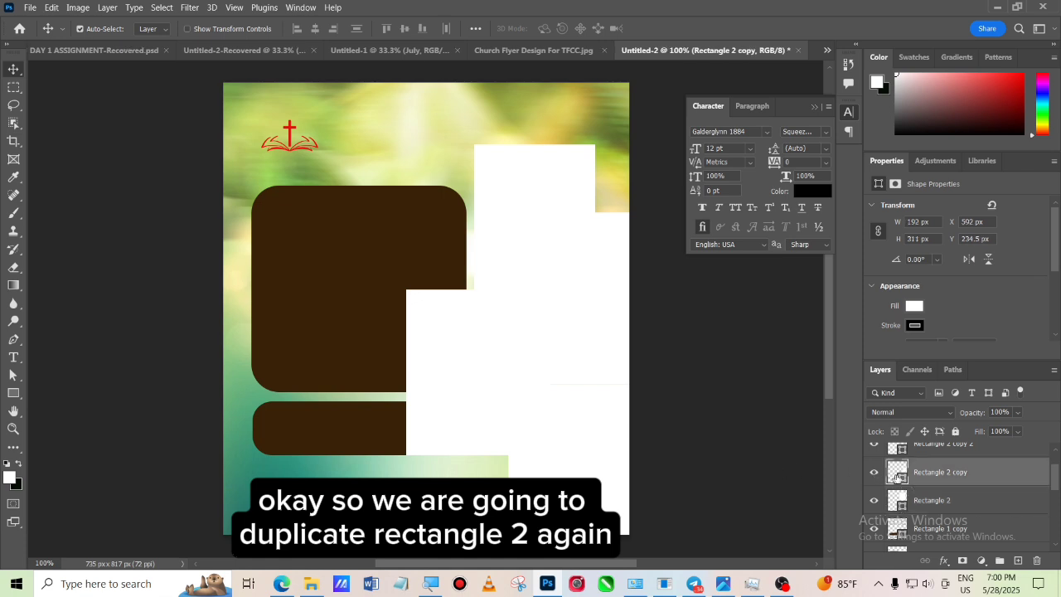
pyautogui.click(957, 501)
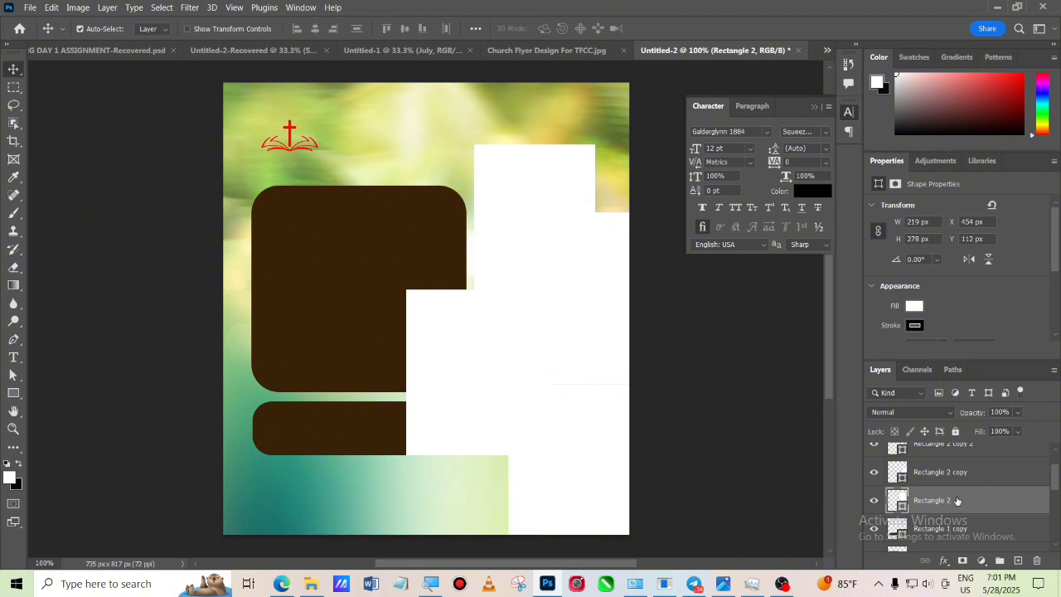
pyautogui.moveTo(957, 500); pyautogui.dragTo(1020, 565)
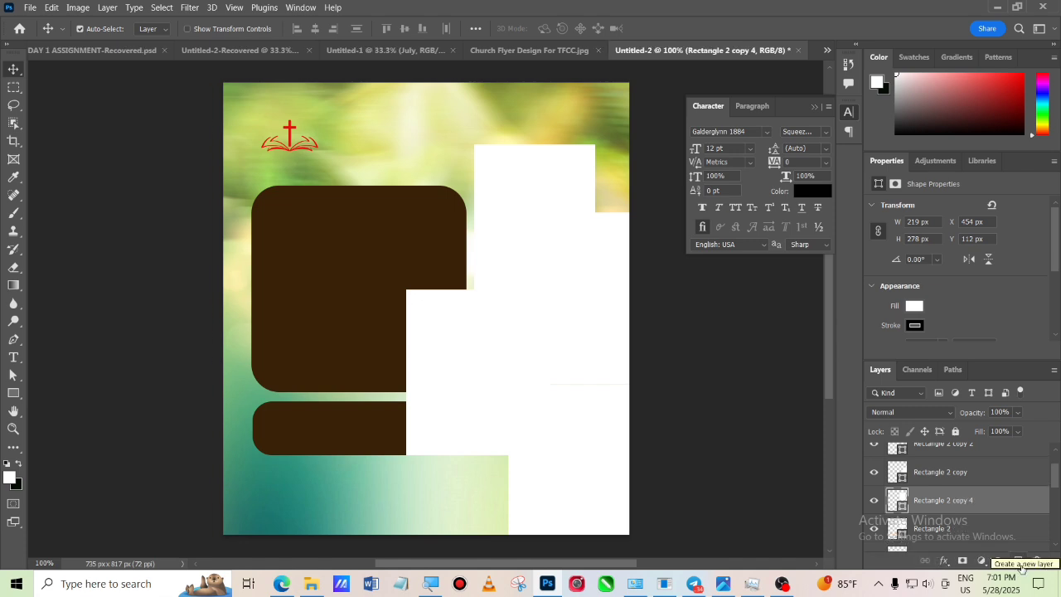
# - Shrink the new copy of Rectangle 2 to about 201 × 266 px, inset from the original's top and both side edges
pyautogui.moveTo(1056, 485); pyautogui.dragTo(1057, 493)
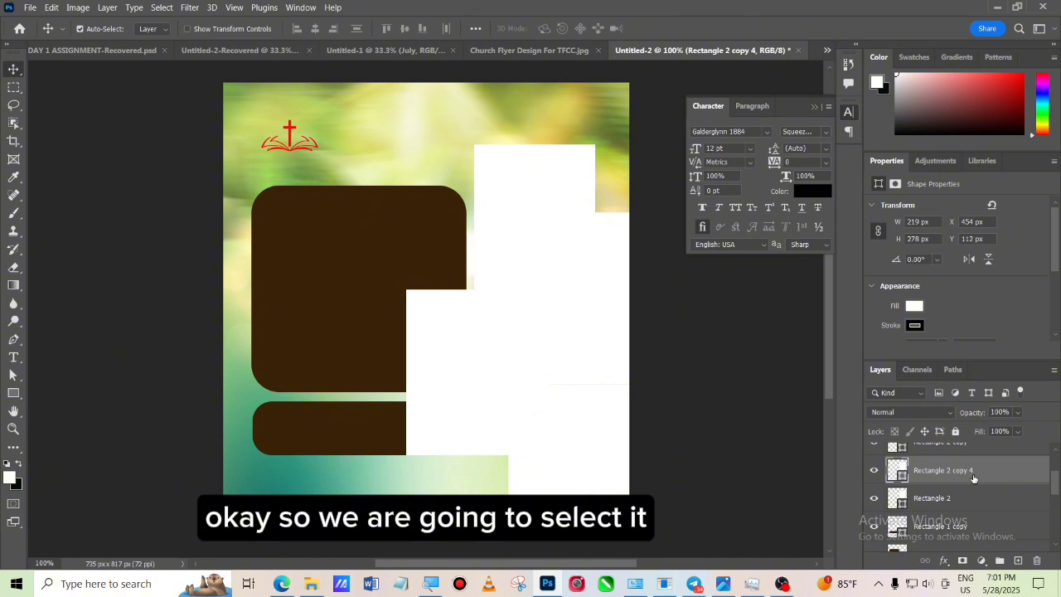
pyautogui.hotkey('ctrl', 't')
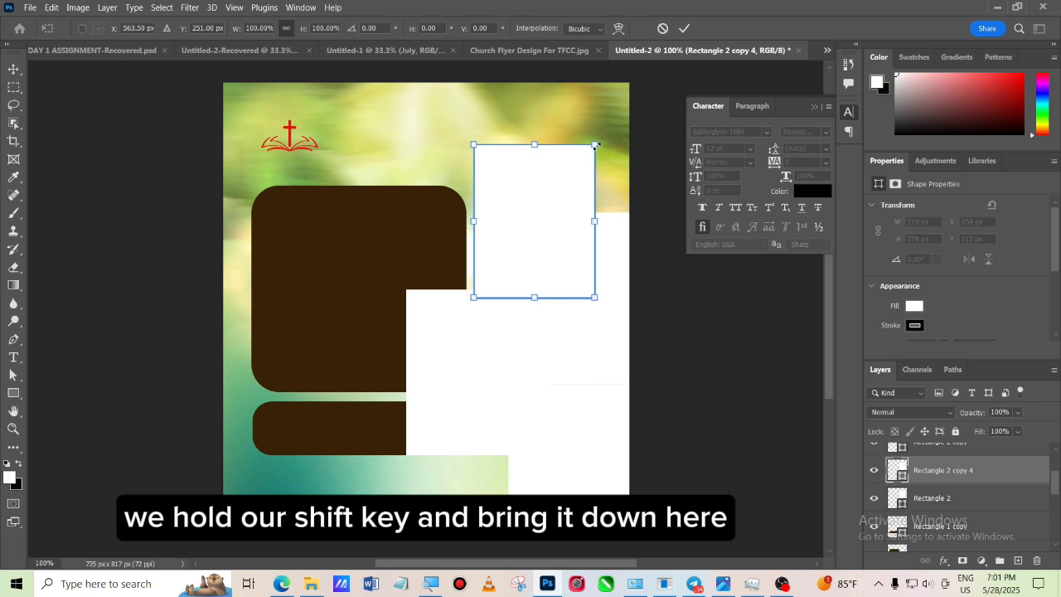
pyautogui.moveTo(595, 145); pyautogui.dragTo(591, 150)
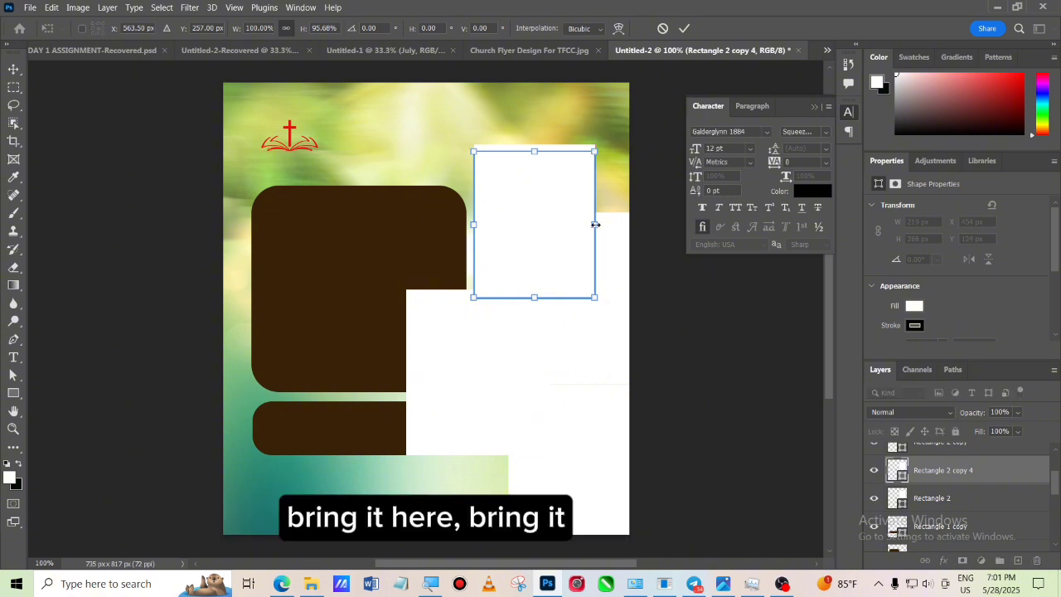
pyautogui.moveTo(595, 225); pyautogui.dragTo(589, 227)
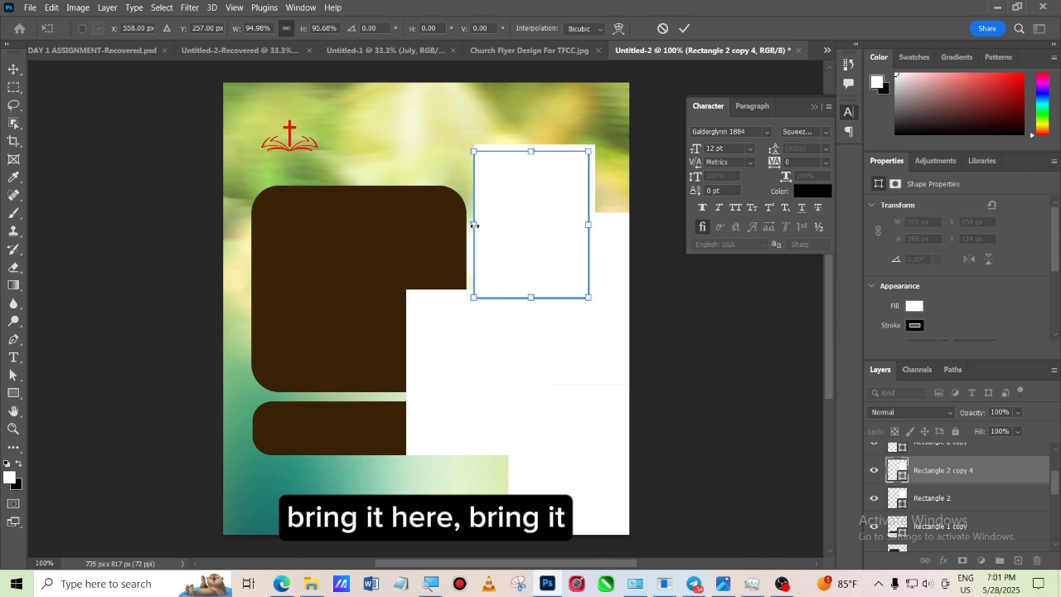
pyautogui.moveTo(474, 224); pyautogui.dragTo(482, 228)
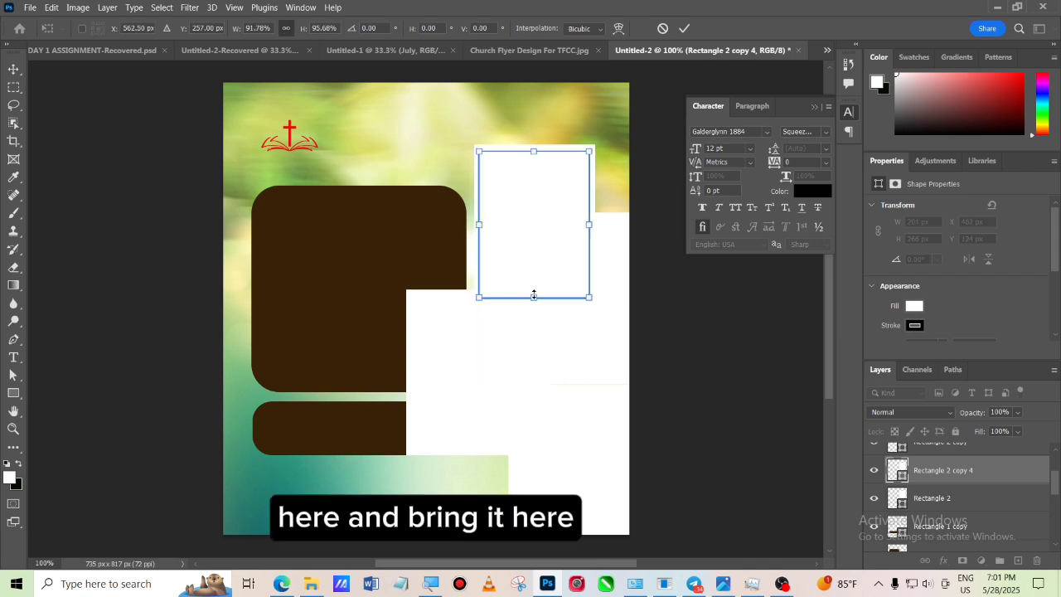
pyautogui.moveTo(534, 295); pyautogui.dragTo(534, 296)
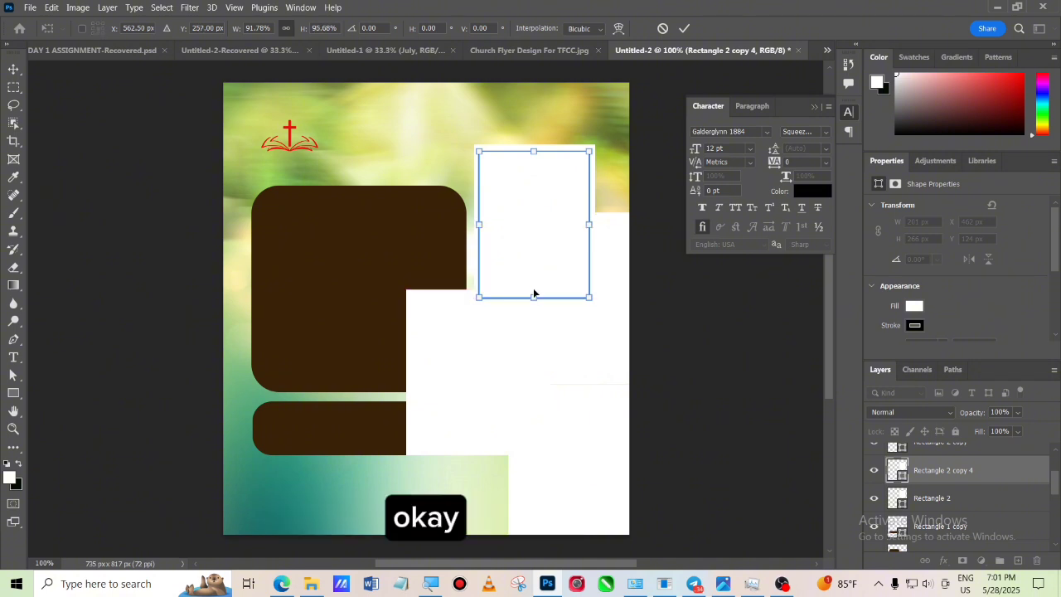
pyautogui.click(684, 28)
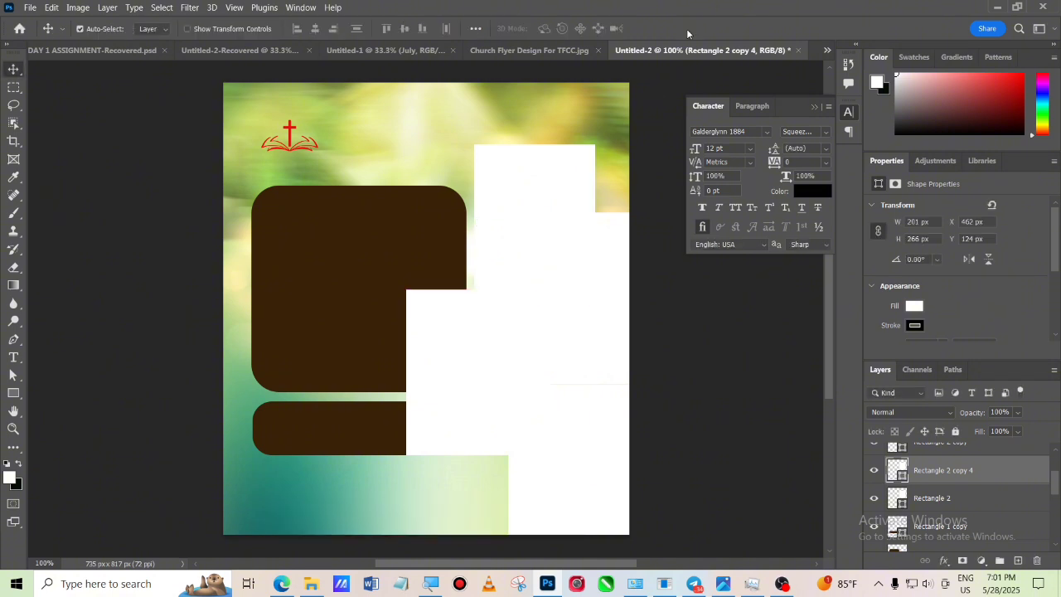
# - Change the inset rectangle's fill to blue and deselect it
pyautogui.click(914, 306)
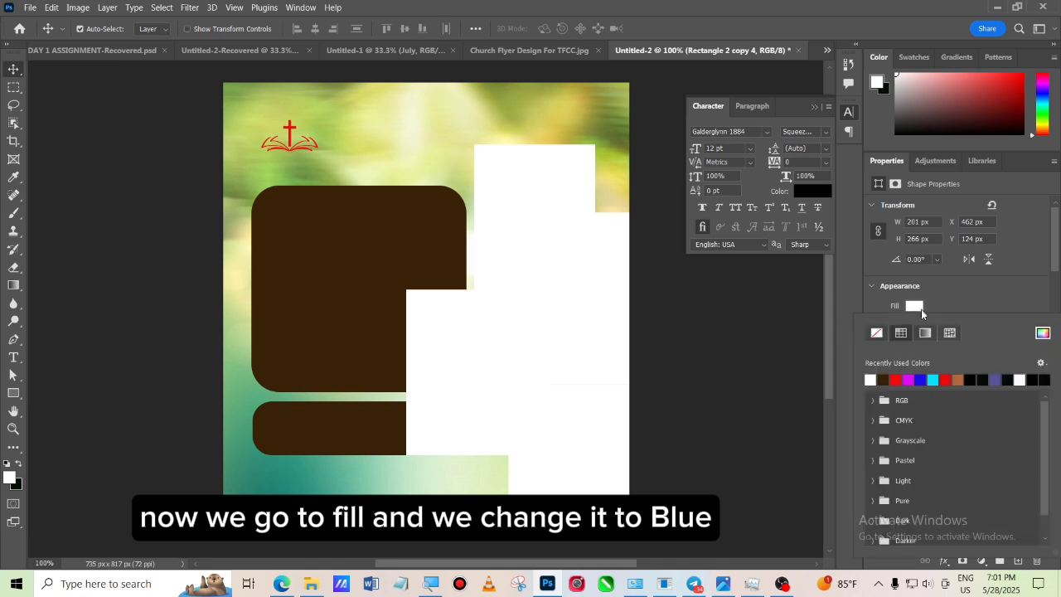
pyautogui.click(920, 380)
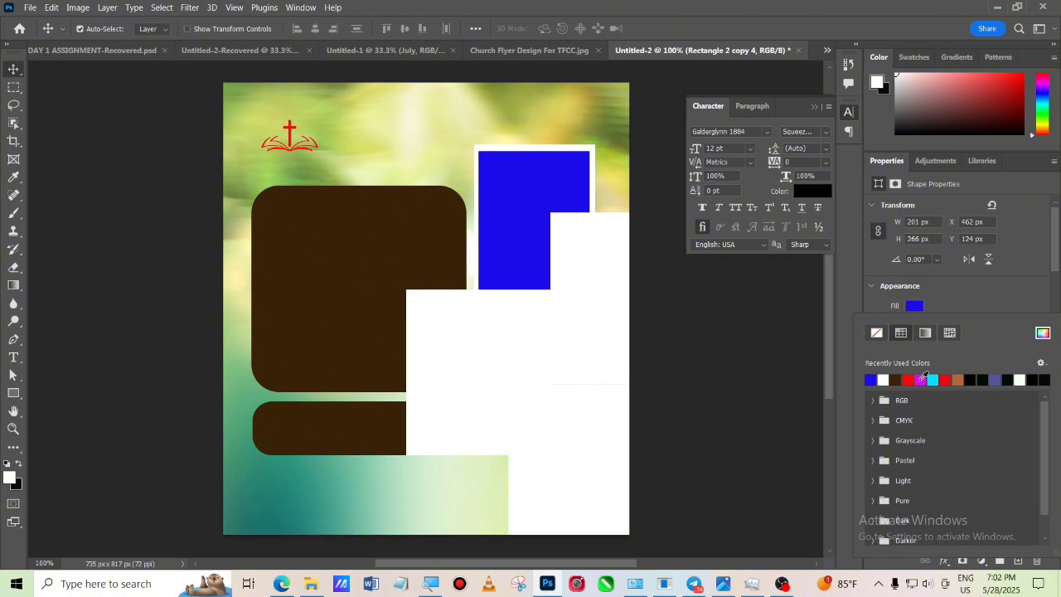
pyautogui.click(726, 389)
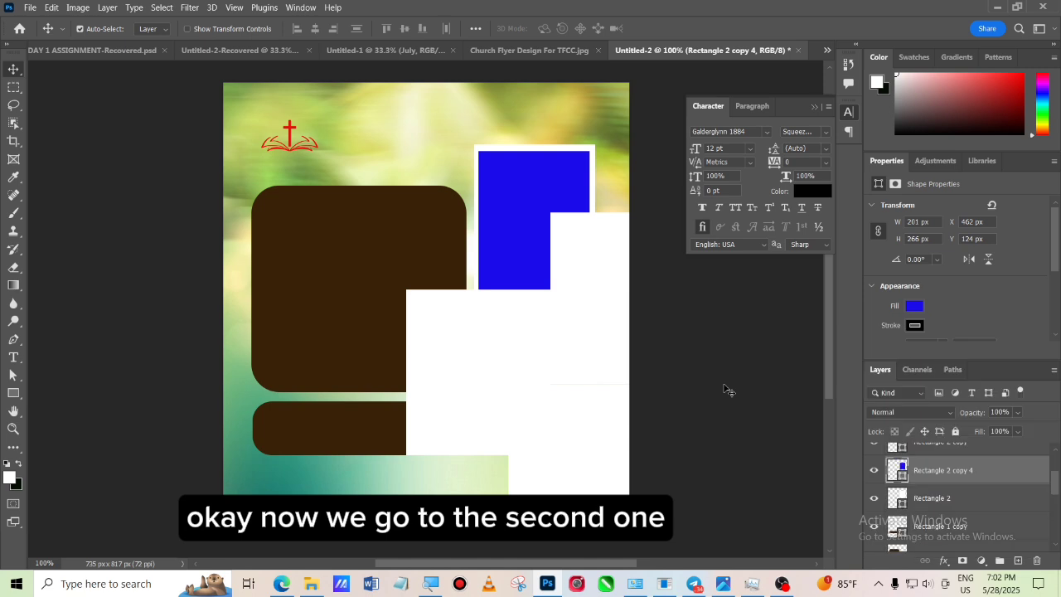
pyautogui.click(726, 389)
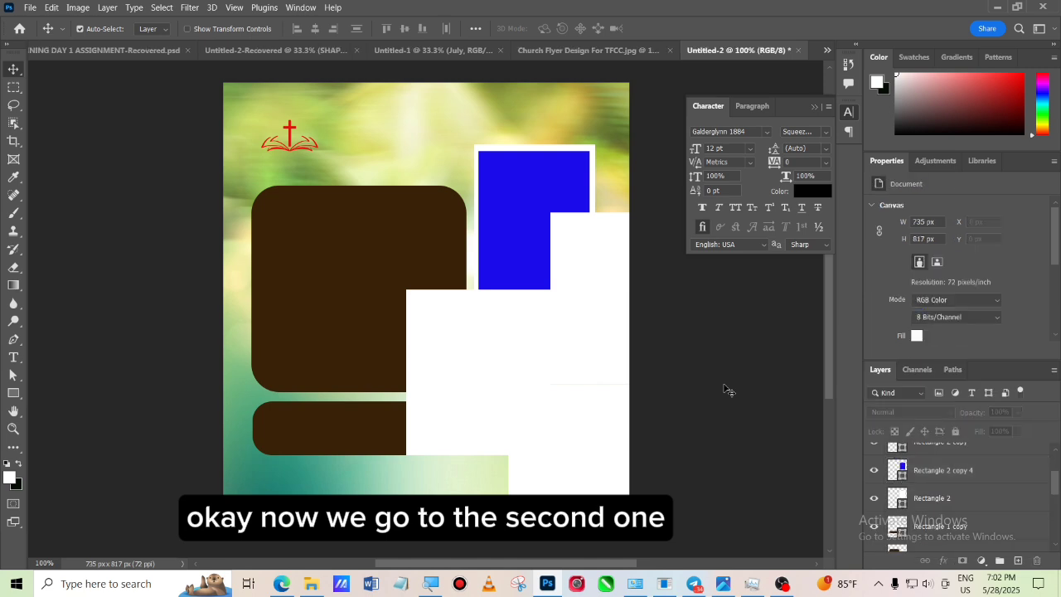